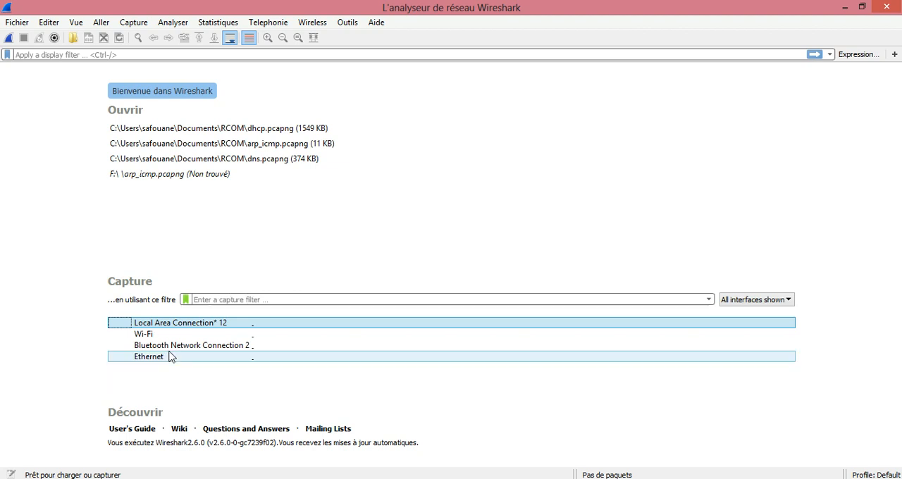
Step: Select the Wi-Fi interface and start a live packet capture on it
{"action": "mouse_move", "coordinate": [170, 357]}
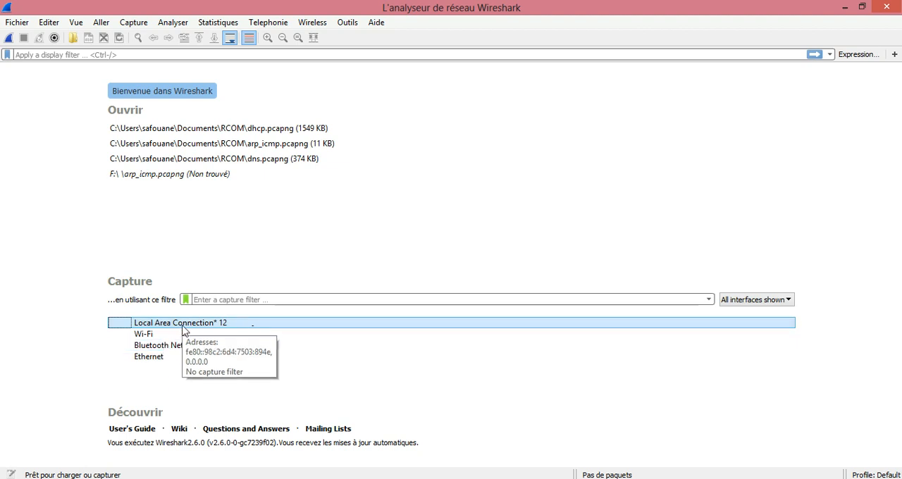
{"action": "mouse_move", "coordinate": [214, 347]}
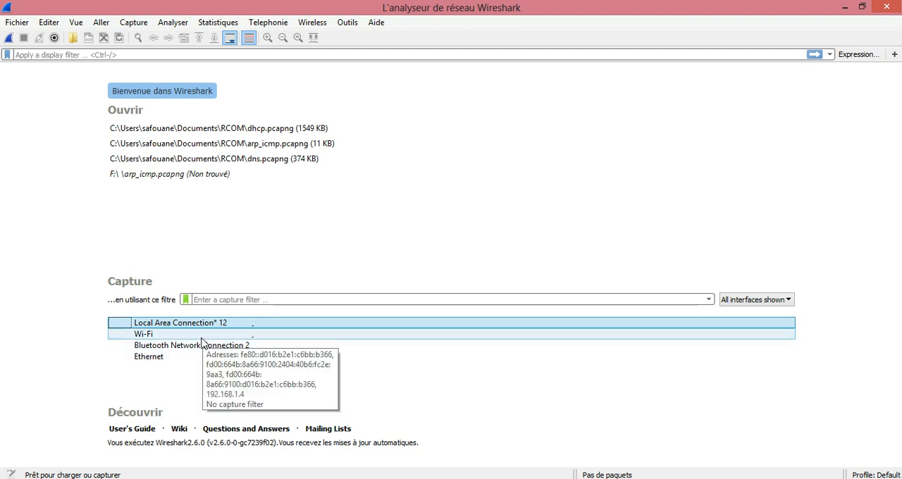
{"action": "left_click", "coordinate": [255, 335]}
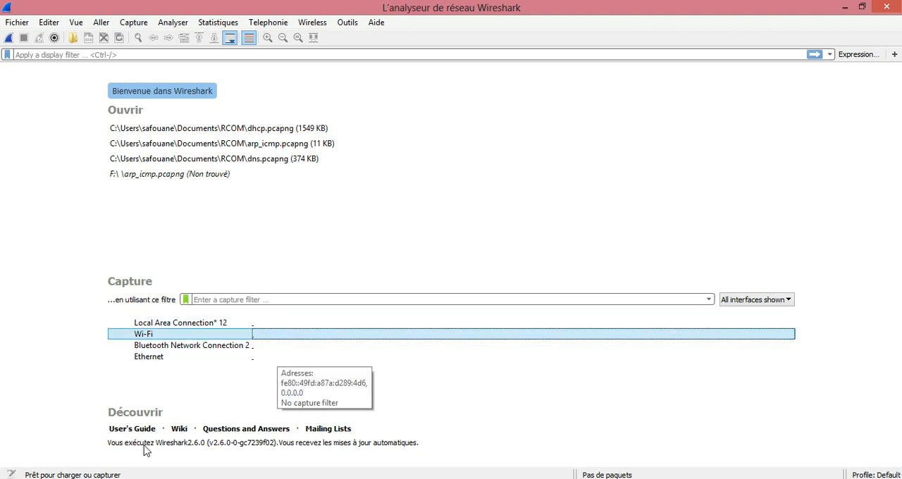
{"action": "left_click", "coordinate": [138, 336]}
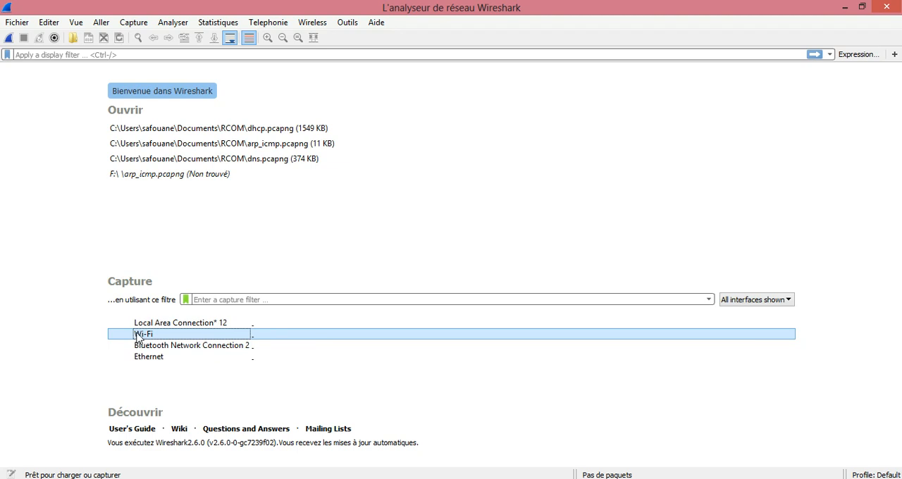
{"action": "mouse_move", "coordinate": [137, 337]}
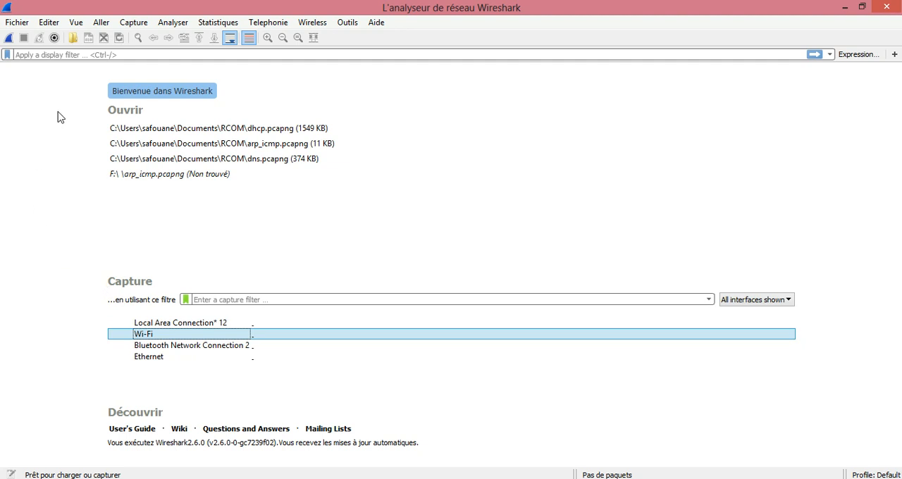
{"action": "left_click", "coordinate": [134, 23]}
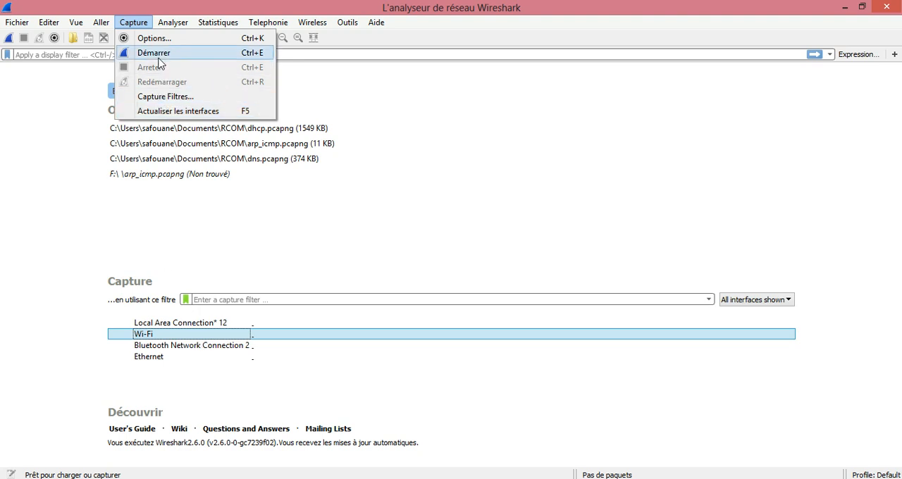
{"action": "left_click", "coordinate": [127, 23]}
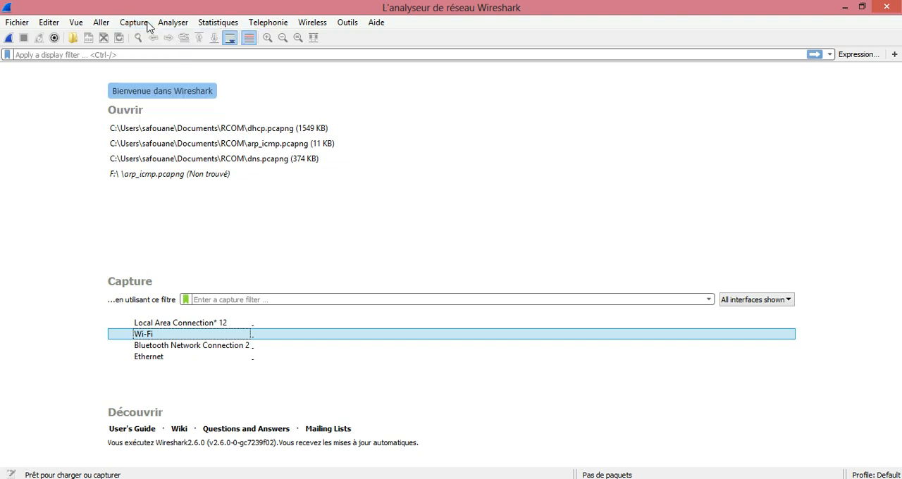
{"action": "left_click", "coordinate": [13, 41]}
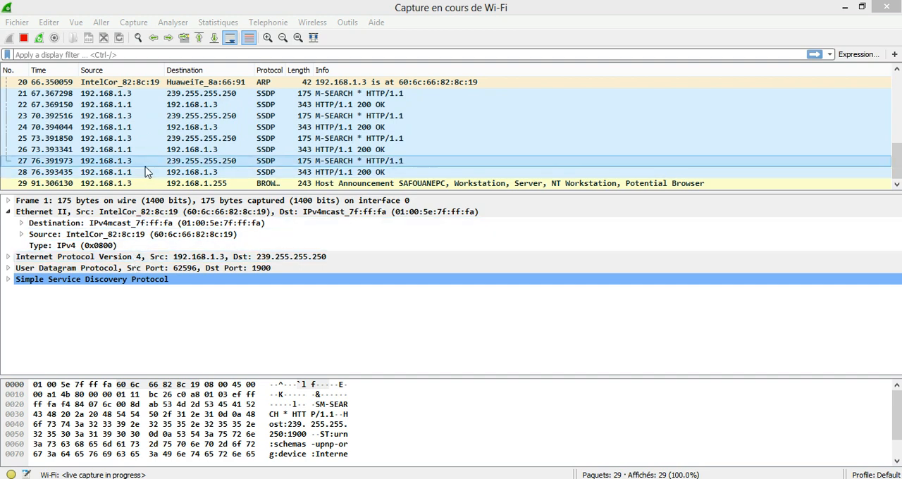
Step: Examine the Frame, Ethernet II, Internet Protocol Version 4 and User Datagram Protocol details of packet 25, collapsing each one after viewing
{"action": "left_click", "coordinate": [216, 141]}
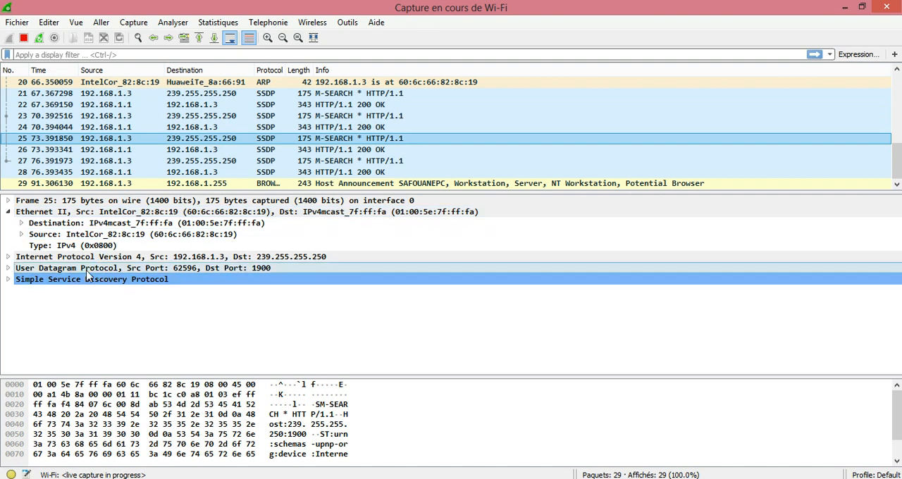
{"action": "left_click", "coordinate": [10, 212]}
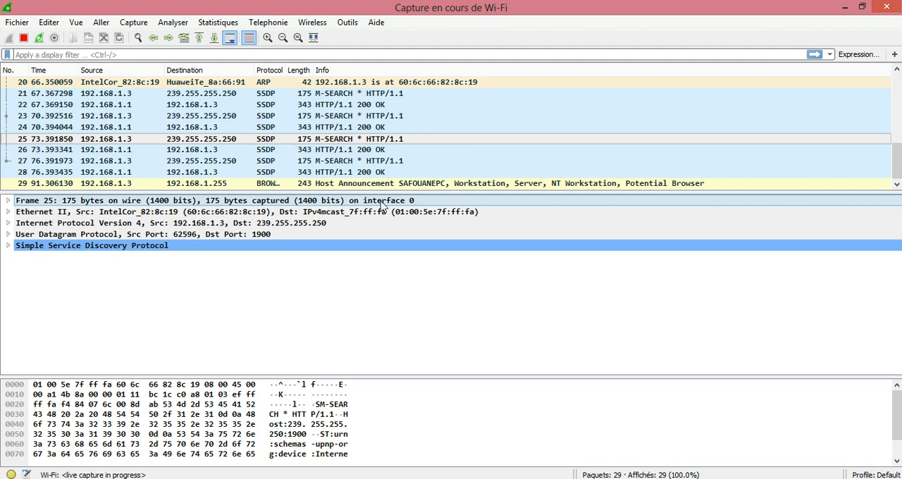
{"action": "left_click", "coordinate": [8, 201]}
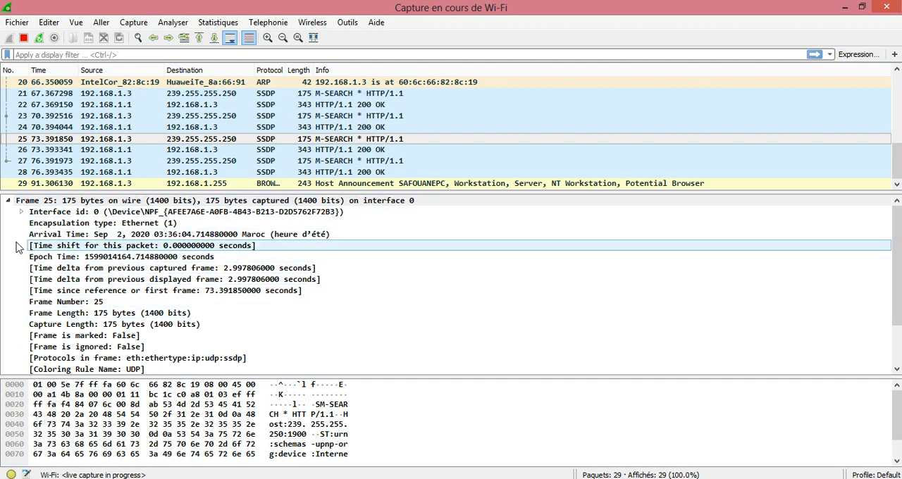
{"action": "left_click", "coordinate": [8, 201]}
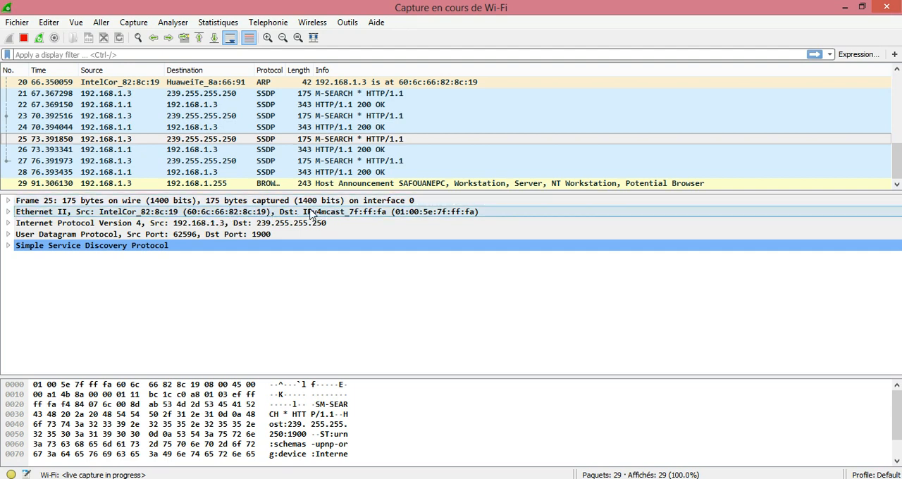
{"action": "left_click", "coordinate": [9, 212]}
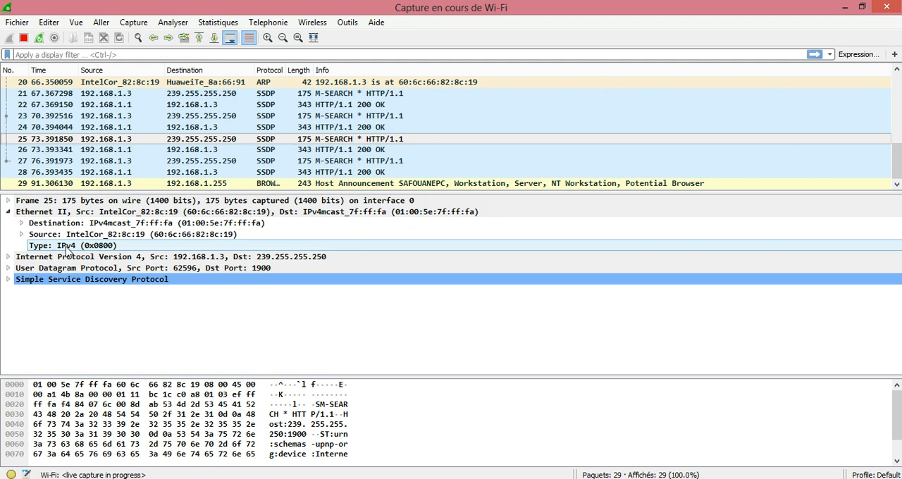
{"action": "left_click", "coordinate": [7, 212]}
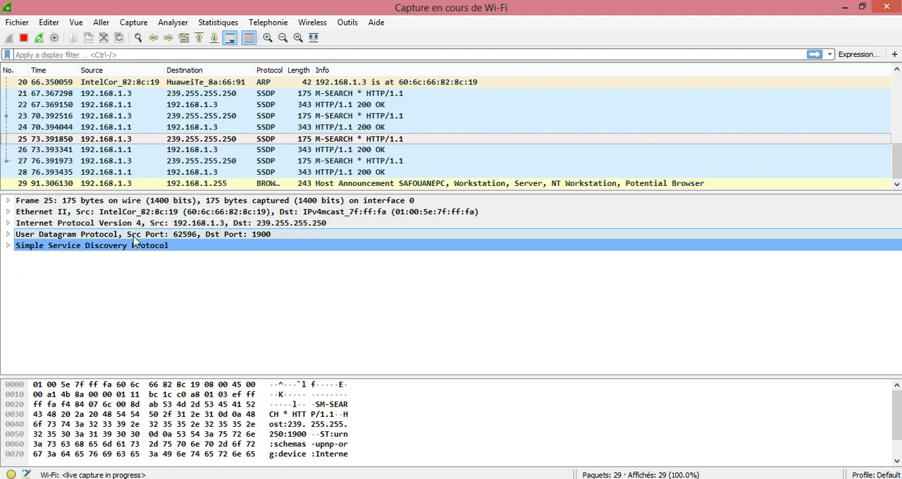
{"action": "left_click", "coordinate": [8, 223]}
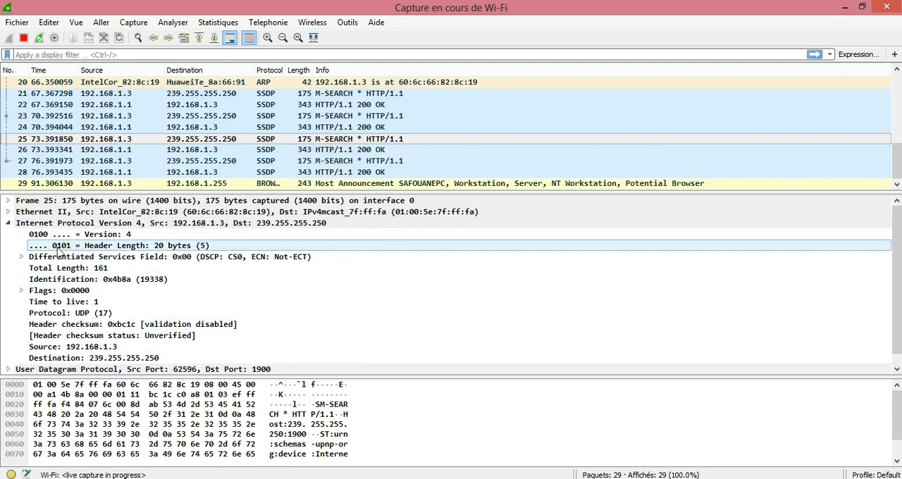
{"action": "left_click", "coordinate": [9, 223]}
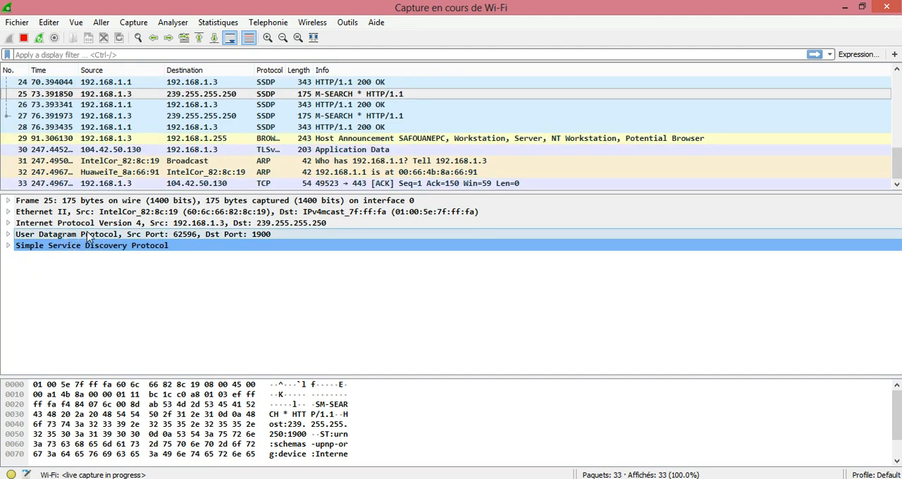
{"action": "left_click", "coordinate": [8, 235]}
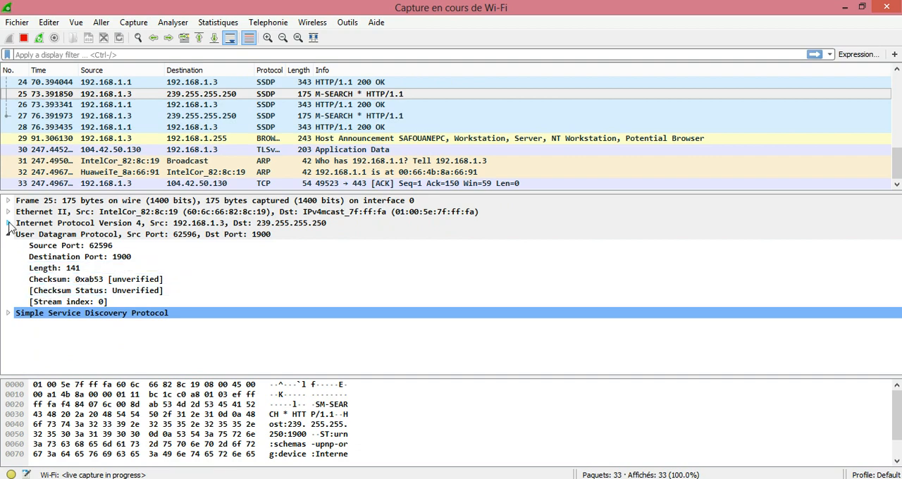
{"action": "left_click", "coordinate": [9, 234]}
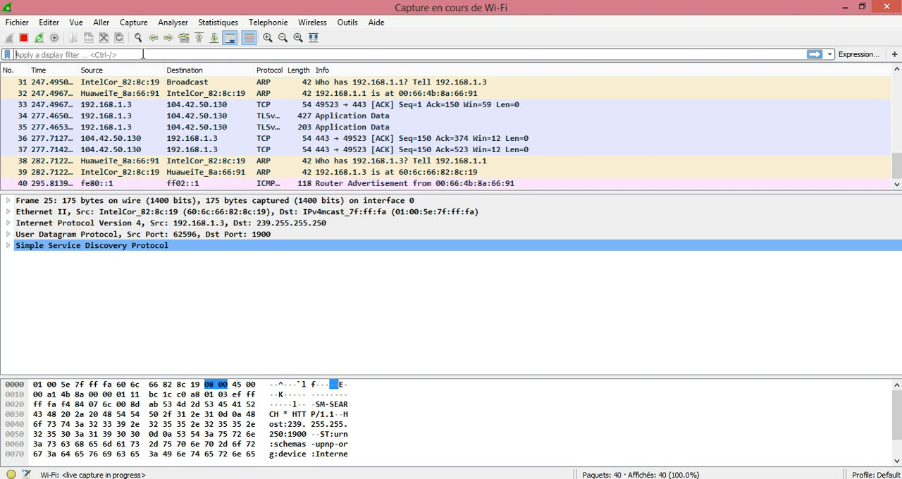
Step: Apply the display filter arp to show only ARP packets
{"action": "left_click", "coordinate": [143, 54]}
{"action": "type", "text": "ar"}
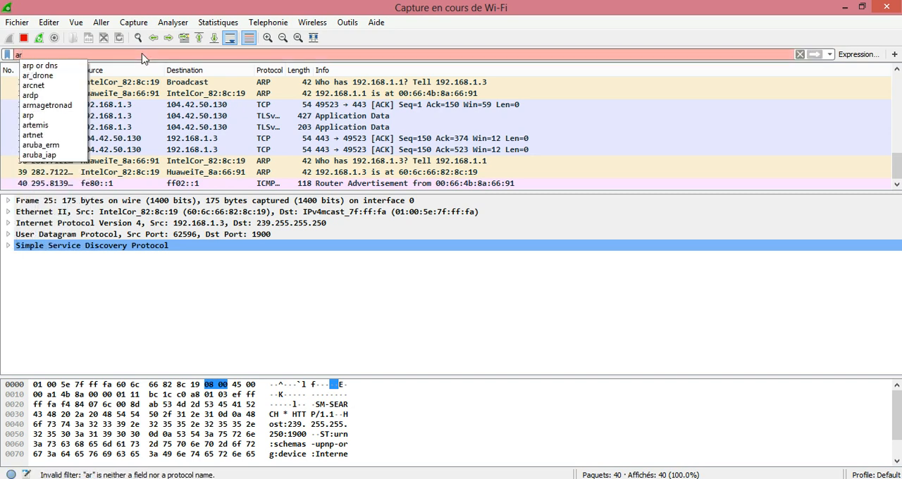
{"action": "type", "text": "p"}
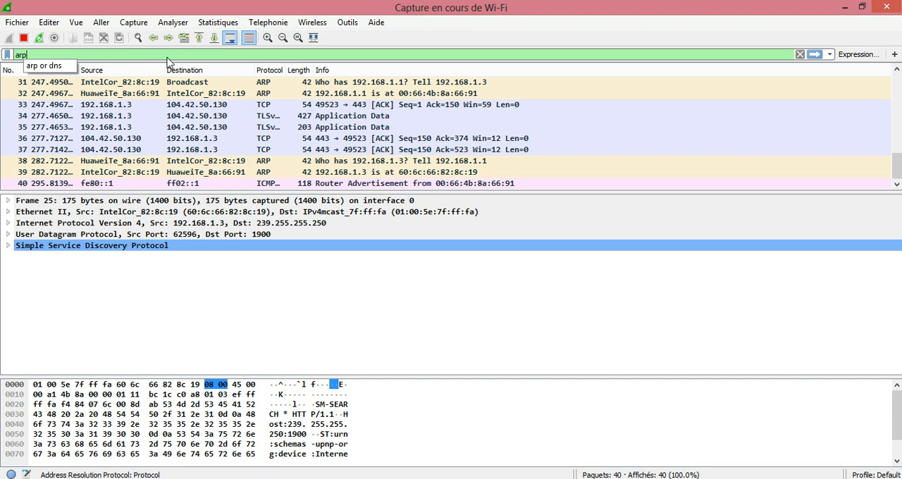
{"action": "left_click", "coordinate": [30, 55]}
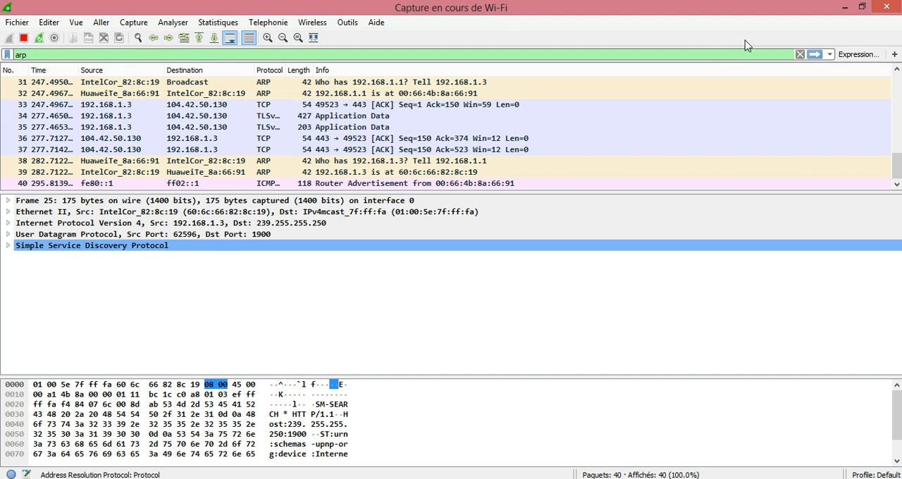
{"action": "left_click", "coordinate": [815, 54]}
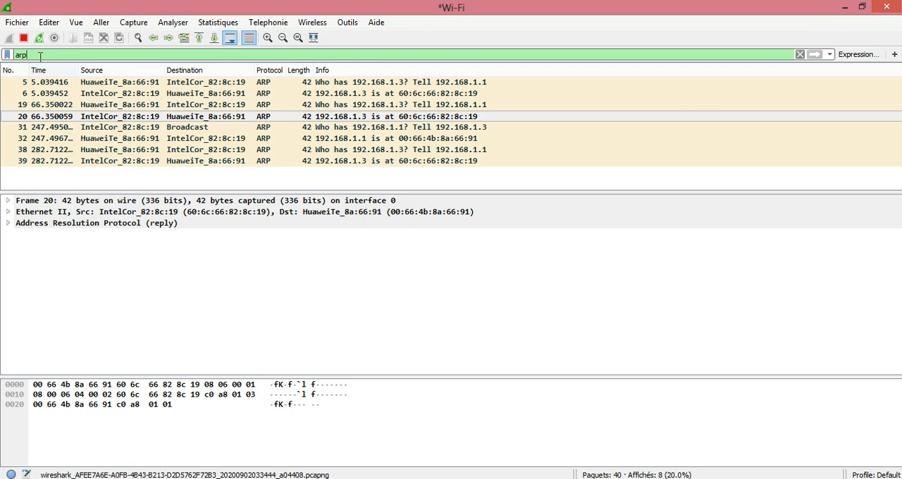
Step: Extend the display filter to arp or icmp and apply it
{"action": "type", "text": "or"}
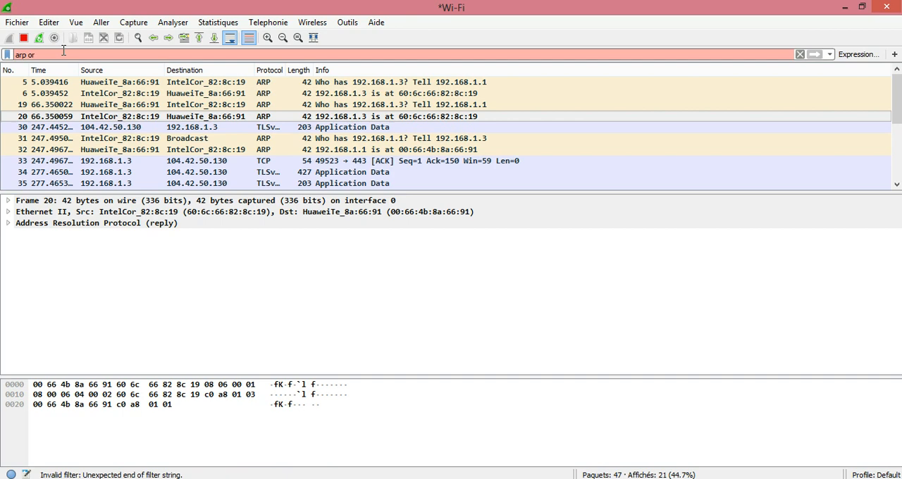
{"action": "type", "text": "icmp"}
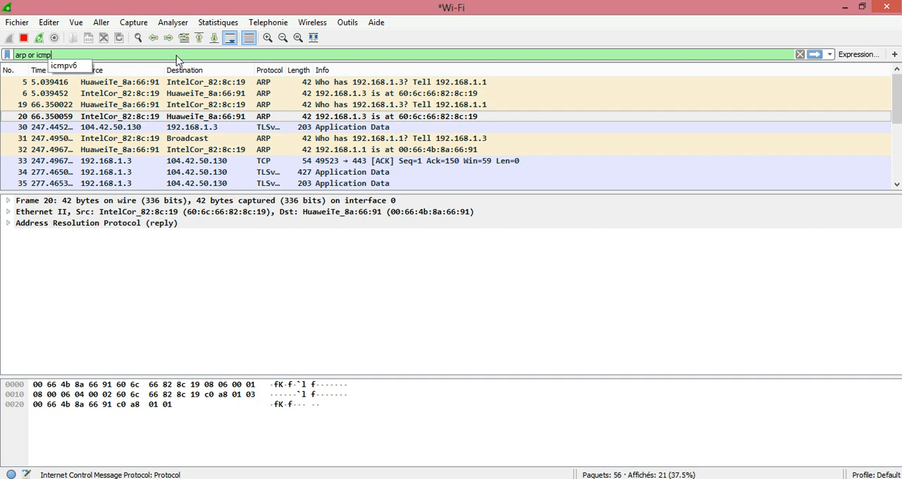
{"action": "left_click", "coordinate": [814, 54]}
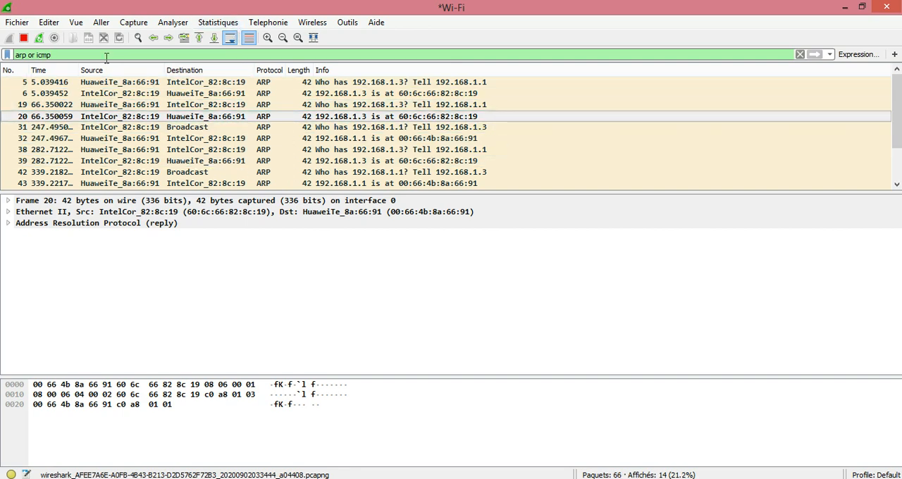
Step: Replace the display filter with ip.addr==192.168.1.1 and apply it to show the packets sent or received by that address
{"action": "key", "text": "BackSpace"}
{"action": "key", "text": "BackSpace"}
{"action": "key", "text": "BackSpace"}
{"action": "key", "text": "BackSpace"}
{"action": "key", "text": "BackSpace"}
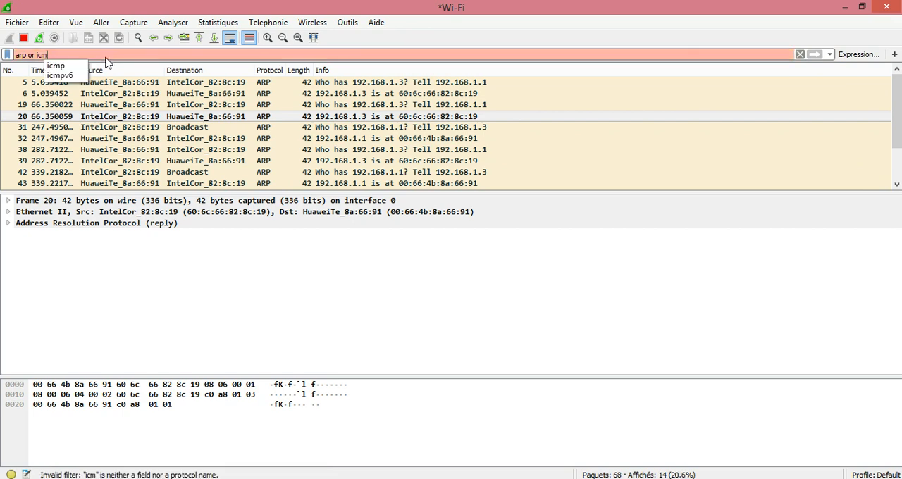
{"action": "key", "text": "BackSpace"}
{"action": "key", "text": "BackSpace"}
{"action": "key", "text": "BackSpace"}
{"action": "key", "text": "BackSpace"}
{"action": "key", "text": "BackSpace"}
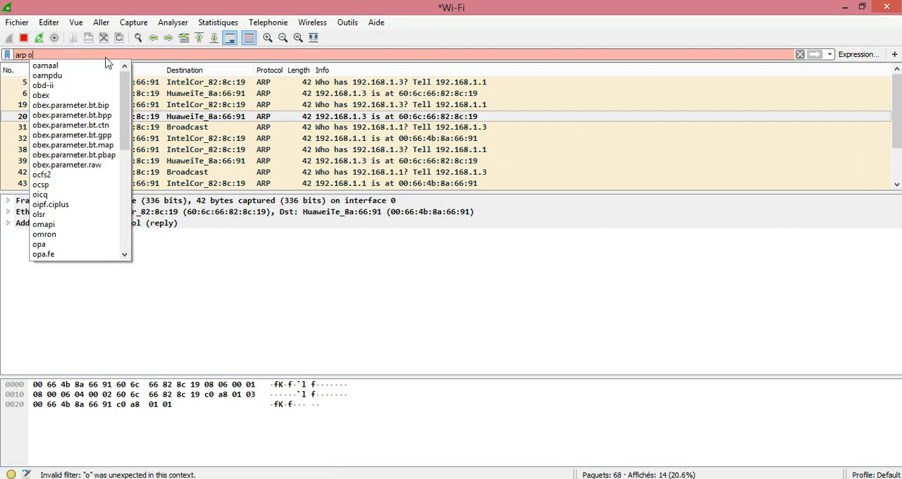
{"action": "key", "text": "BackSpace"}
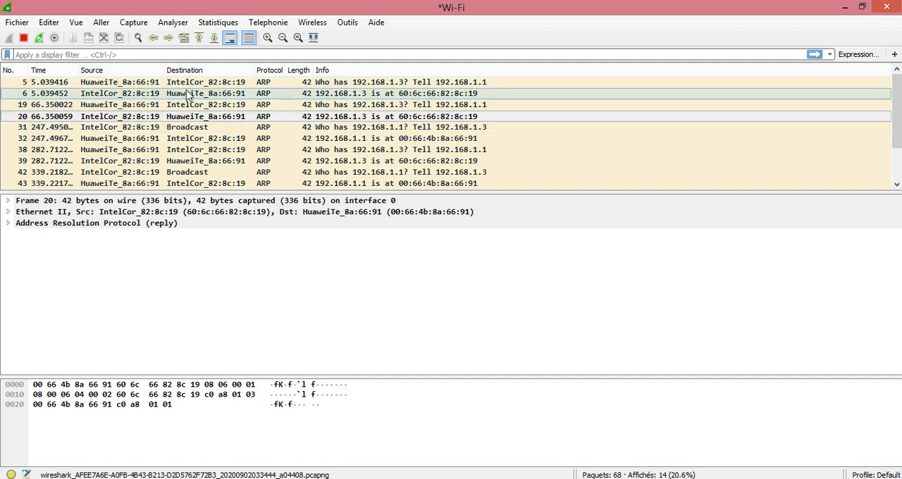
{"action": "type", "text": "ip"}
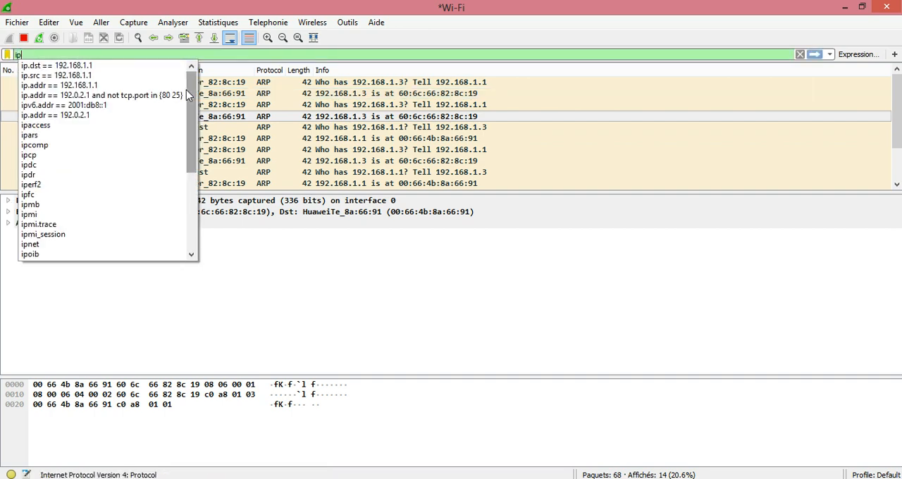
{"action": "type", "text": "."}
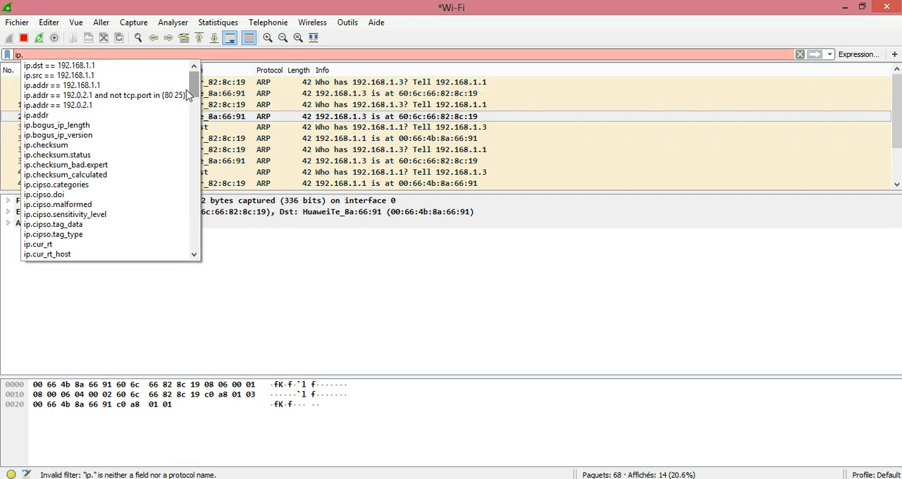
{"action": "type", "text": "a"}
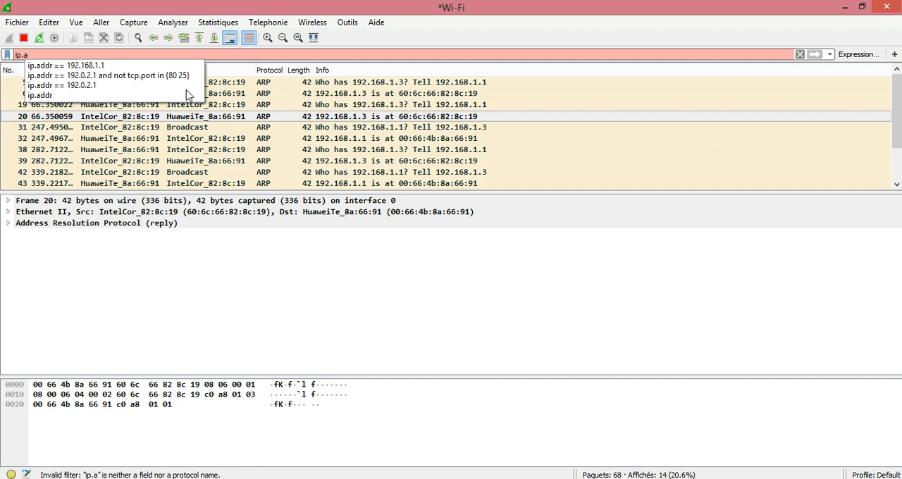
{"action": "type", "text": "ddr"}
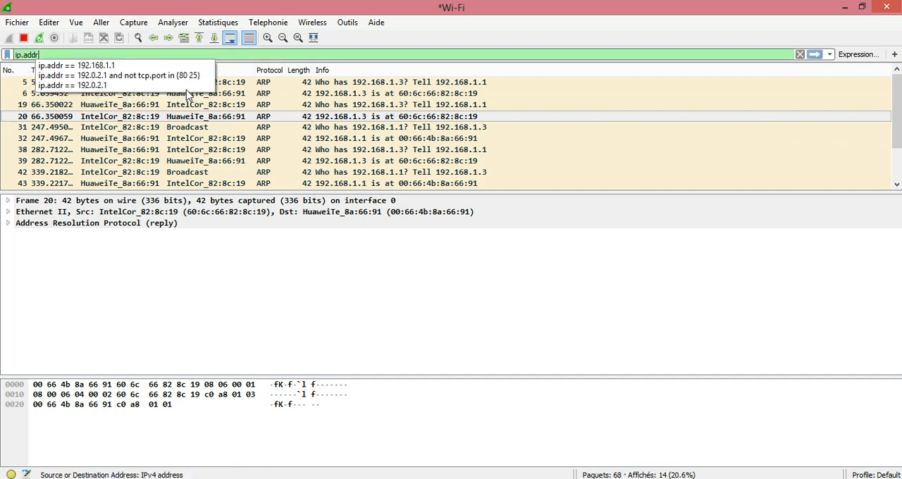
{"action": "type", "text": "=="}
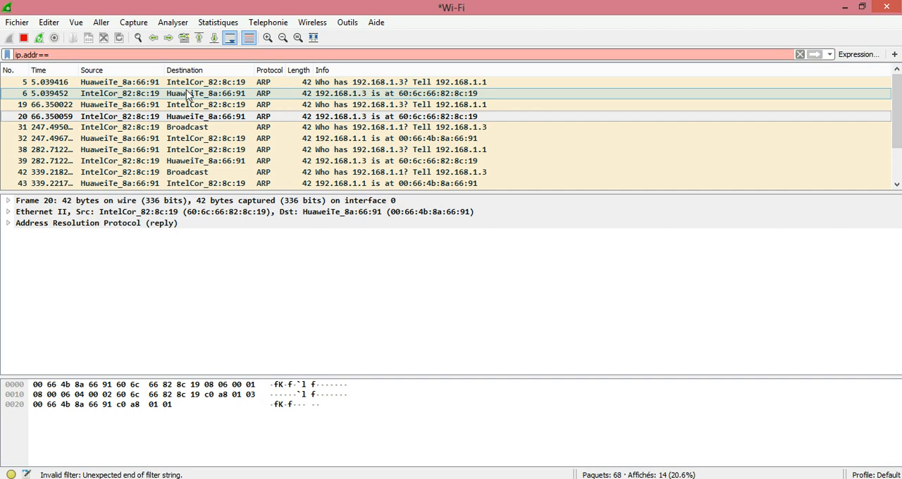
{"action": "type", "text": "192.1"}
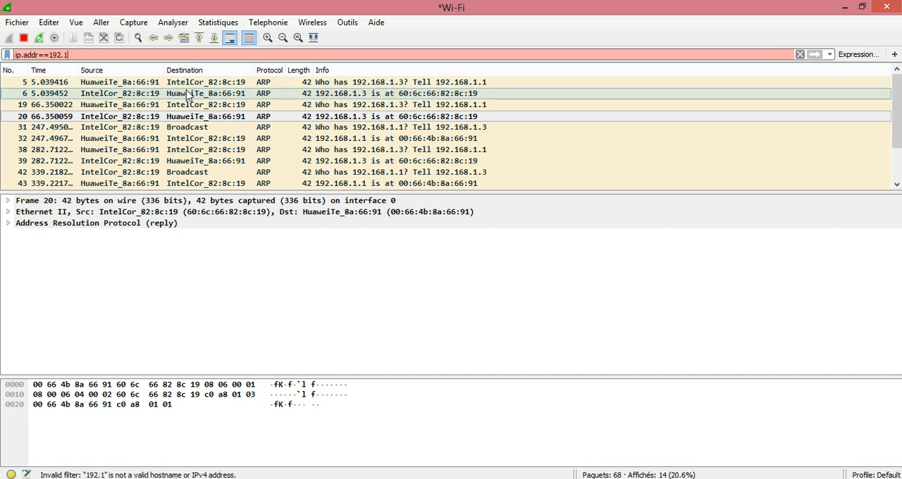
{"action": "type", "text": "68.1.1"}
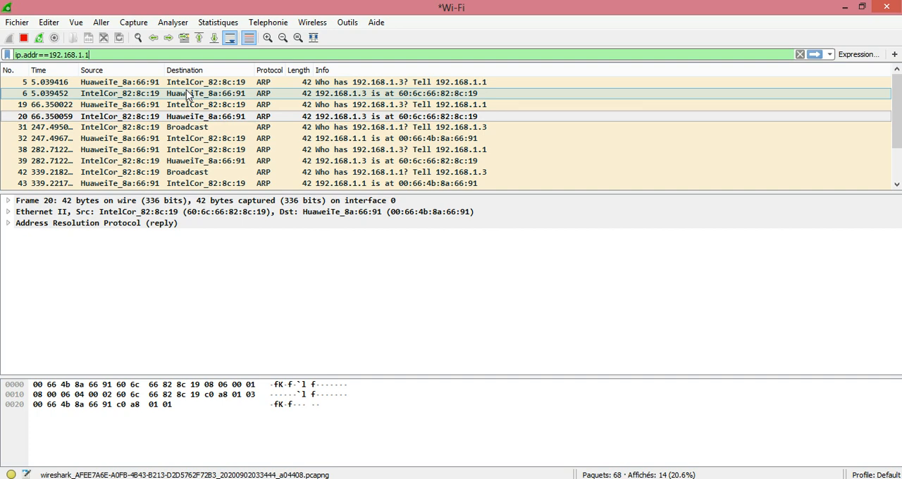
{"action": "key", "text": "Return"}
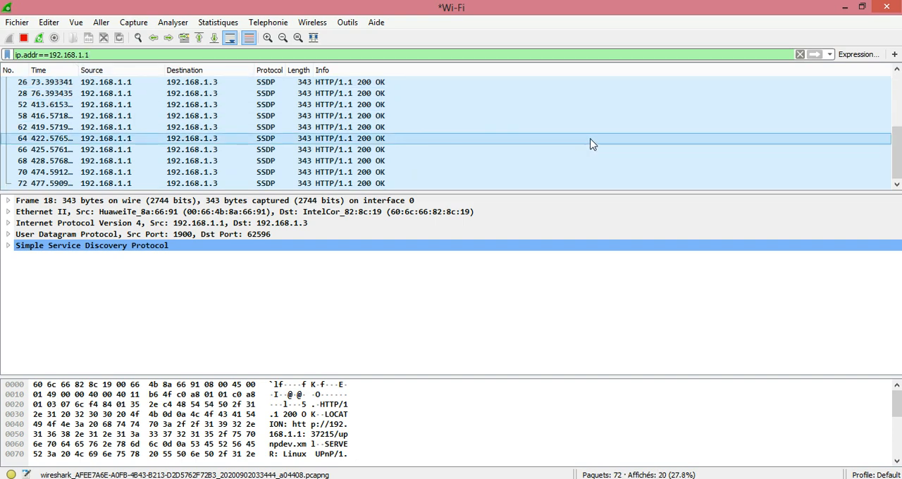
{"action": "mouse_move", "coordinate": [898, 148]}
{"action": "left_mouse_down"}
{"action": "mouse_move", "coordinate": [897, 91]}
{"action": "mouse_move", "coordinate": [898, 153]}
{"action": "left_mouse_up"}
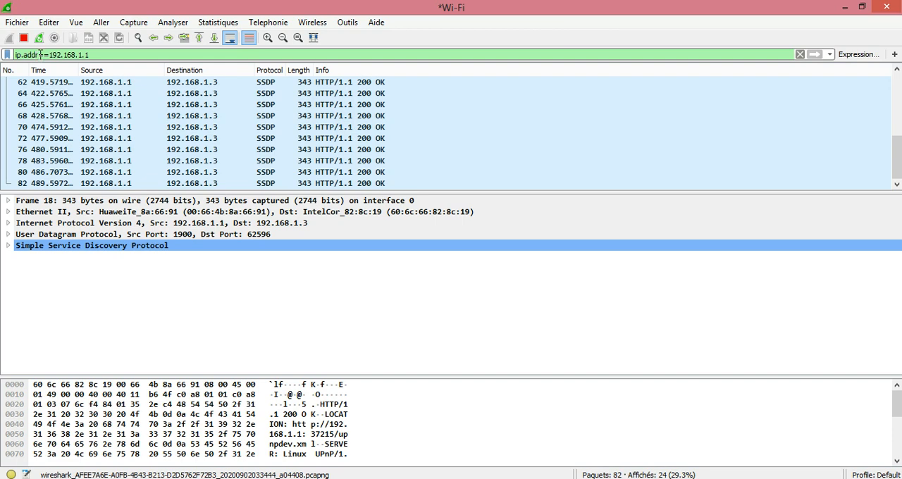
Step: Change the display filter to ip.src==192.168.1.1 and apply it to show only packets coming from that source address
{"action": "left_click", "coordinate": [40, 54]}
{"action": "key", "text": "BackSpace"}
{"action": "key", "text": "BackSpace"}
{"action": "key", "text": "BackSpace"}
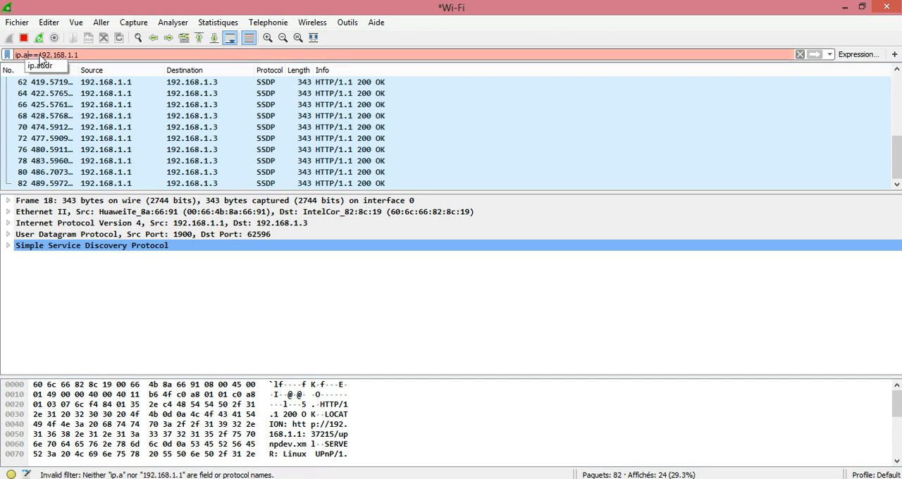
{"action": "key", "text": "BackSpace"}
{"action": "type", "text": "s"}
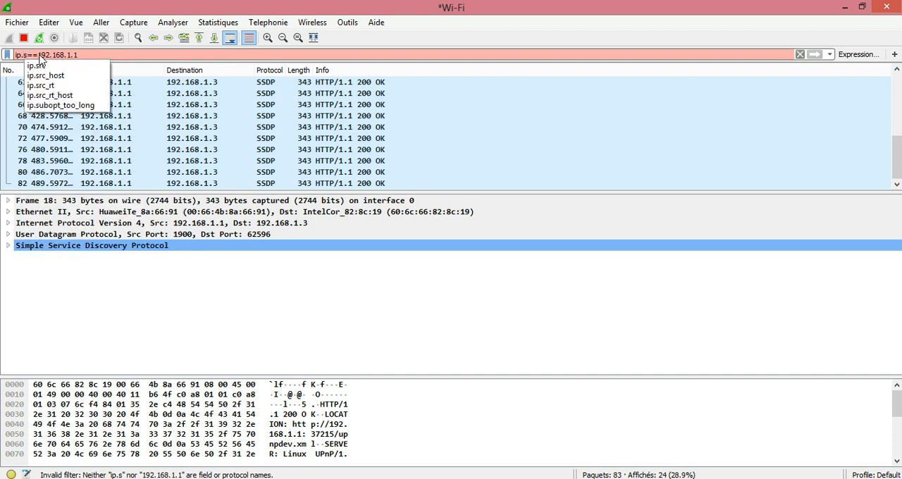
{"action": "type", "text": "rc"}
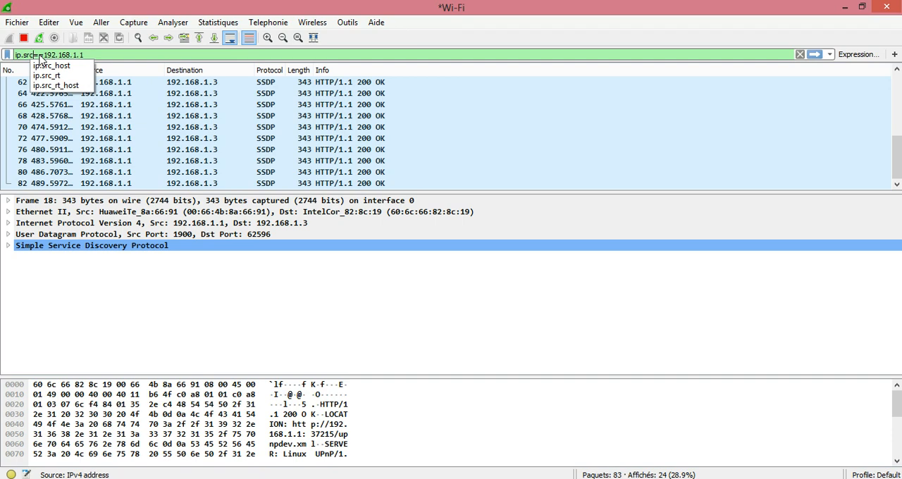
{"action": "key", "text": "Return"}
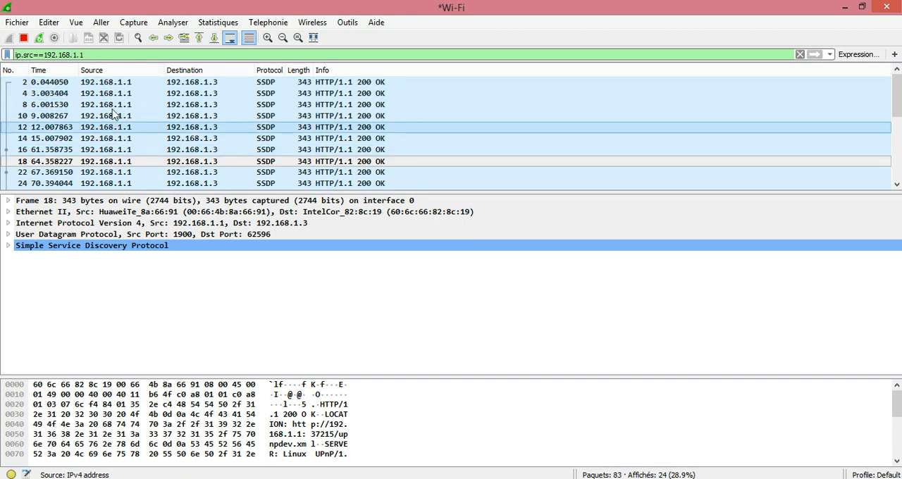
Step: Change the display filter to ip.dst==192.168.1.1 and apply it to show only packets destined for that address
{"action": "left_click", "coordinate": [35, 55]}
{"action": "key", "text": "BackSpace"}
{"action": "key", "text": "BackSpace"}
{"action": "key", "text": "BackSpace"}
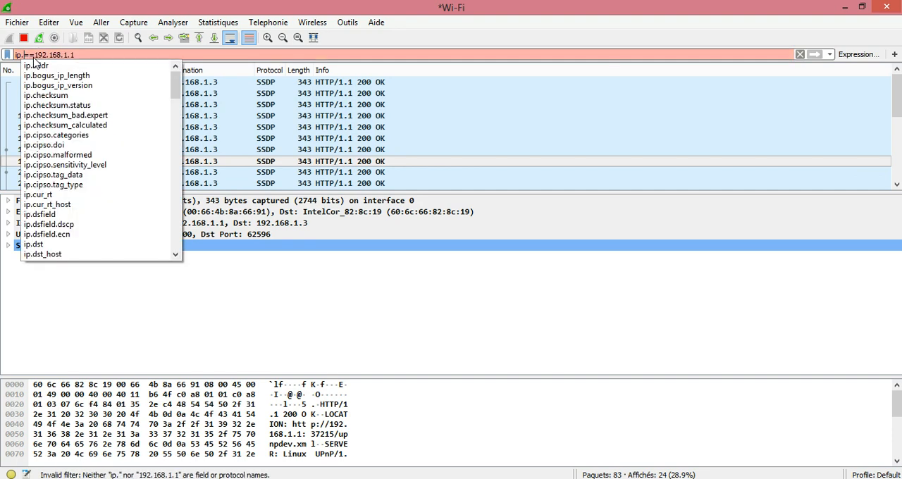
{"action": "type", "text": "d"}
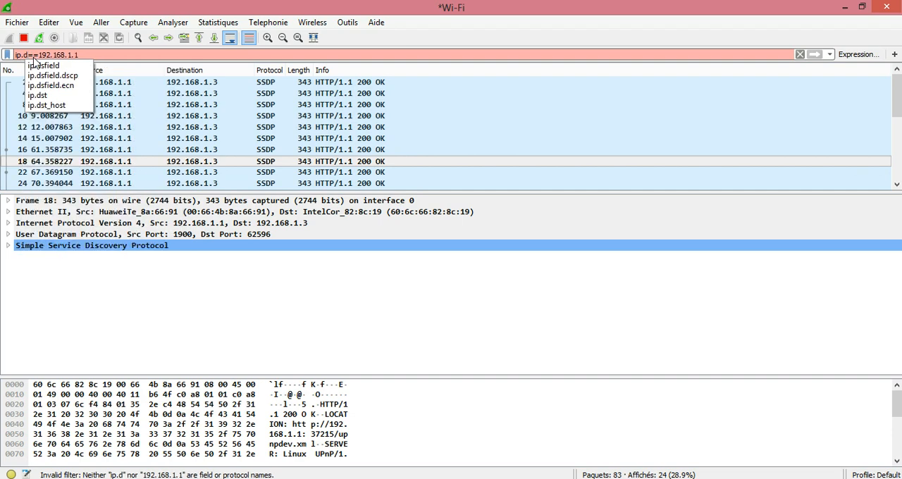
{"action": "type", "text": "st"}
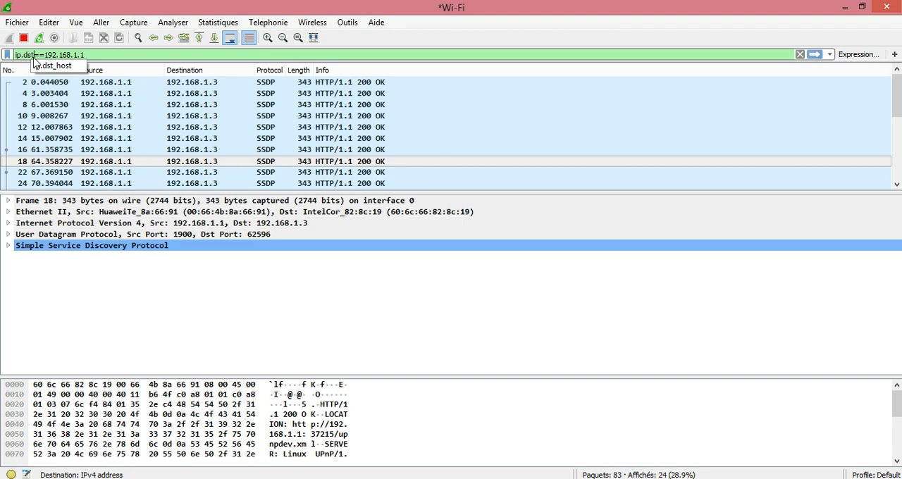
{"action": "key", "text": "Return"}
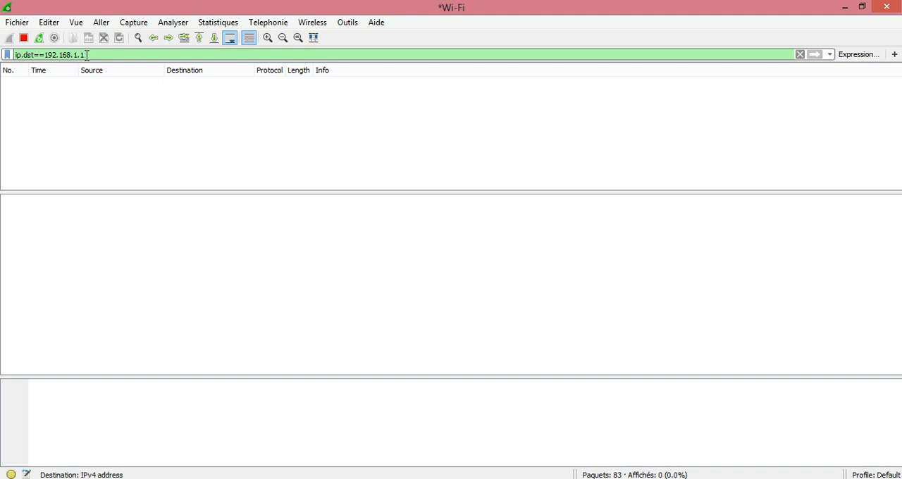
Step: Clear the display filter to list all captured packets again
{"action": "key", "text": "BackSpace"}
{"action": "key", "text": "BackSpace"}
{"action": "key", "text": "BackSpace"}
{"action": "key", "text": "BackSpace"}
{"action": "key", "text": "BackSpace"}
{"action": "key", "text": "BackSpace"}
{"action": "key", "text": "BackSpace"}
{"action": "key", "text": "BackSpace"}
{"action": "key", "text": "BackSpace"}
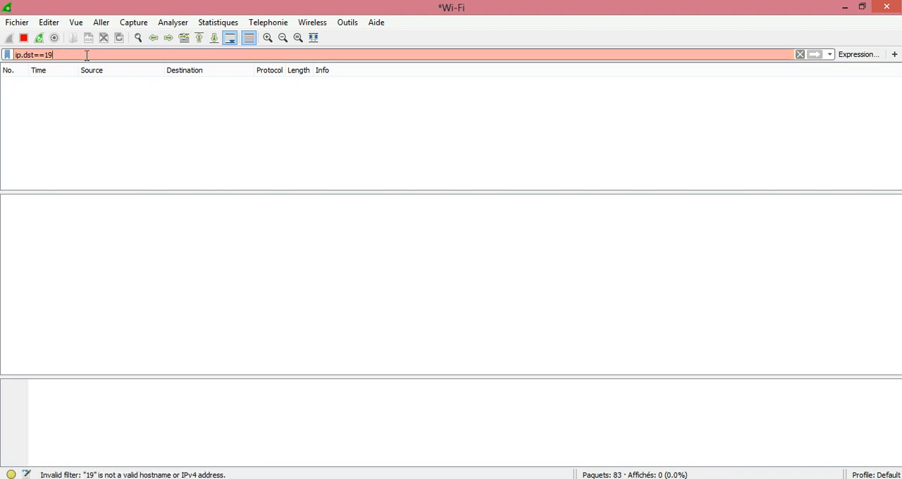
{"action": "key", "text": "BackSpace"}
{"action": "key", "text": "BackSpace"}
{"action": "key", "text": "BackSpace"}
{"action": "key", "text": "BackSpace"}
{"action": "key", "text": "BackSpace"}
{"action": "key", "text": "BackSpace"}
{"action": "key", "text": "BackSpace"}
{"action": "key", "text": "BackSpace"}
{"action": "key", "text": "BackSpace"}
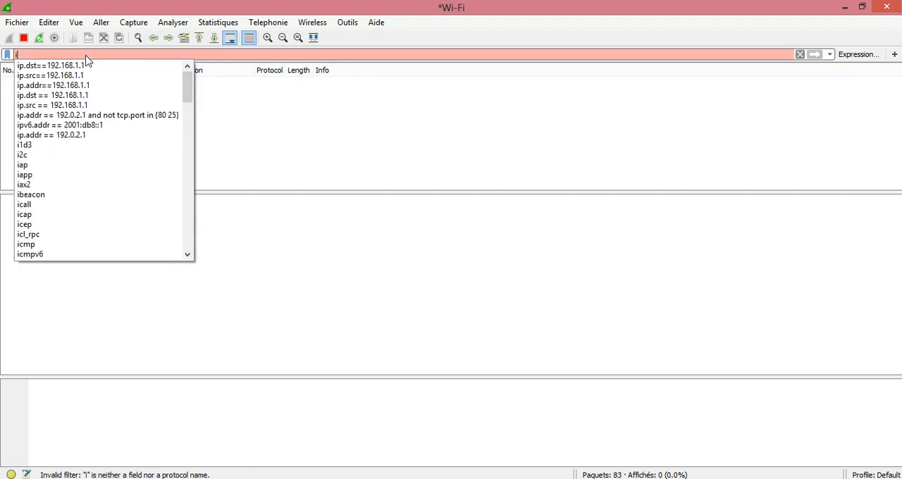
{"action": "left_click", "coordinate": [798, 55]}
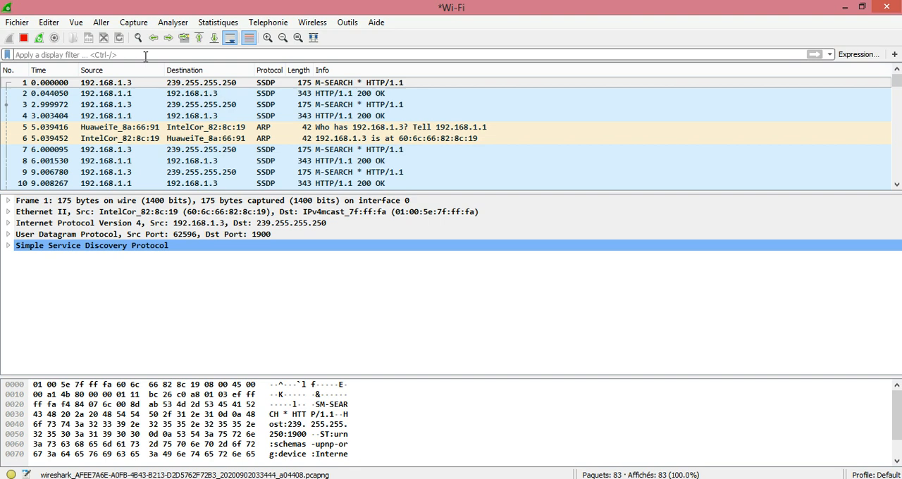
Step: Enter the exclusion filter !(arp or icmp) as the display filter expression, and clear it without applying it
{"action": "type", "text": "!"}
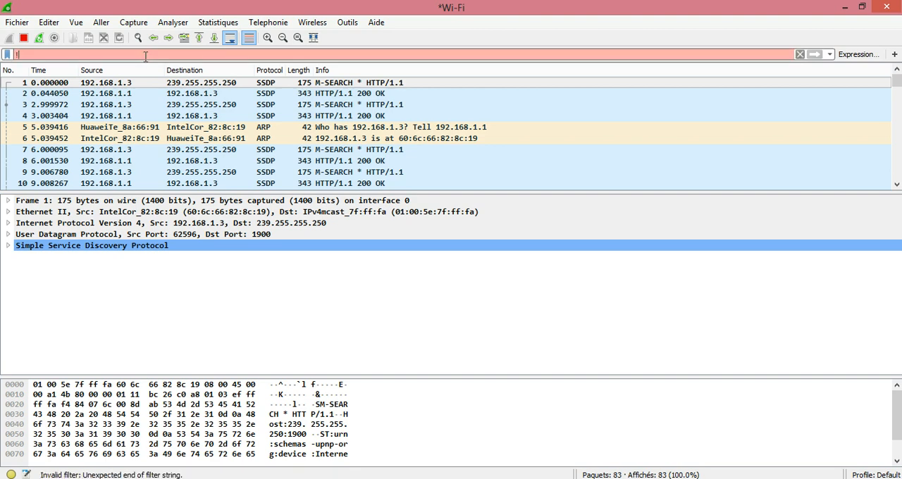
{"action": "type", "text": "(arp or "}
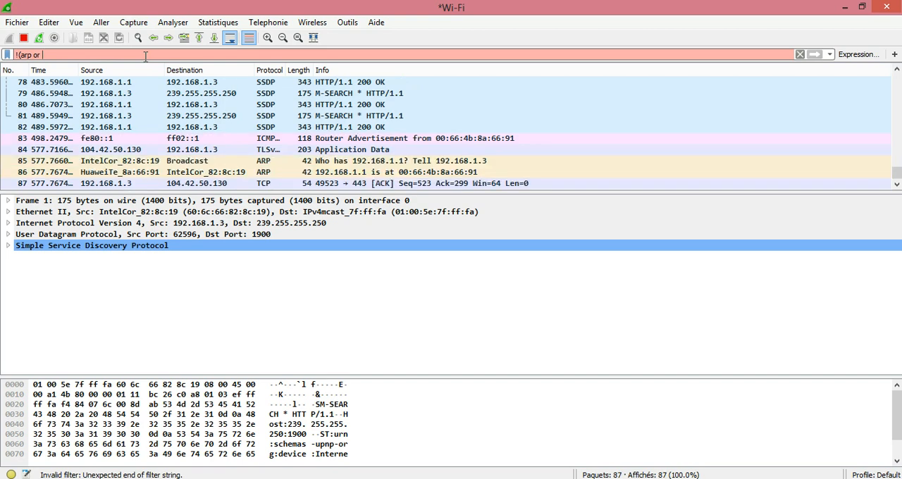
{"action": "type", "text": "icmp"}
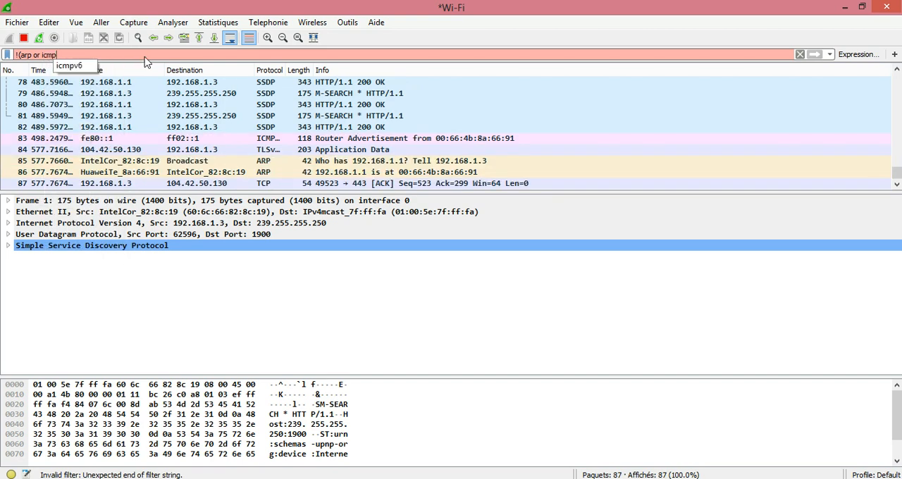
{"action": "type", "text": ")"}
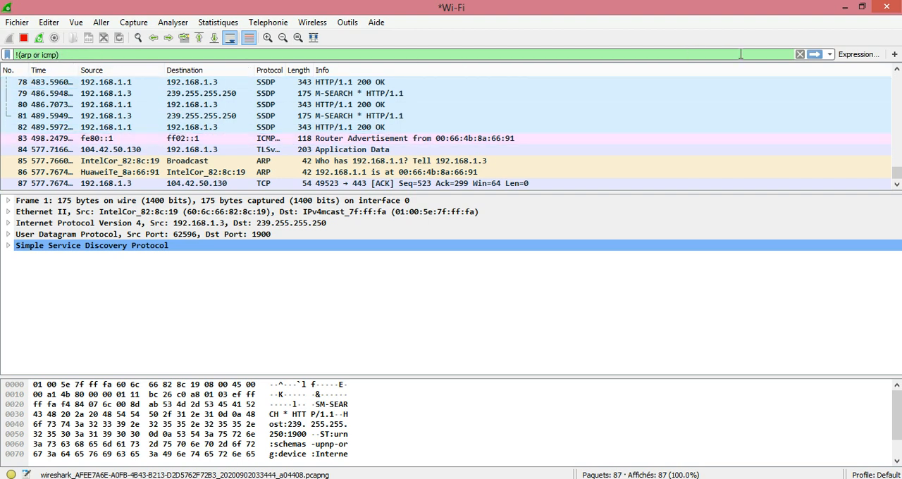
{"action": "left_click", "coordinate": [800, 55]}
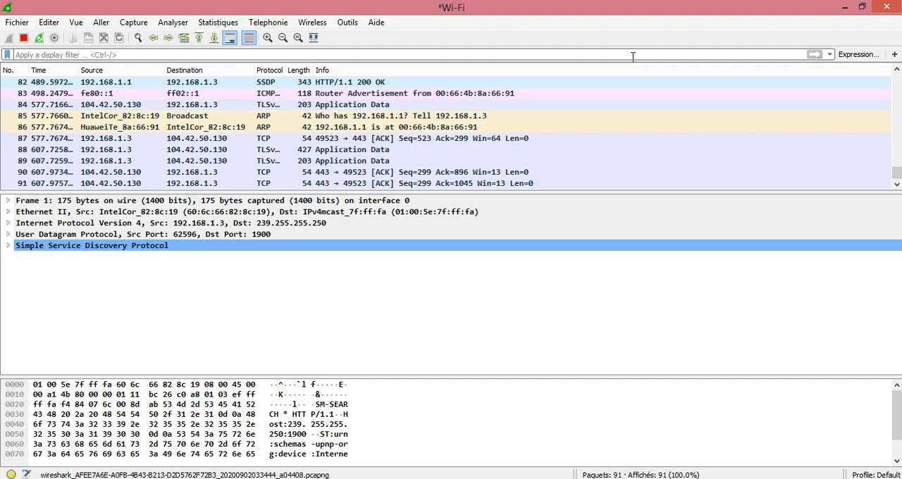
Step: Apply the display filter !(ip.addr==192.168.1.1) to exclude that address's packets, and clear the filter once the list has been viewed
{"action": "type", "text": "!"}
{"action": "type", "text": "0"}
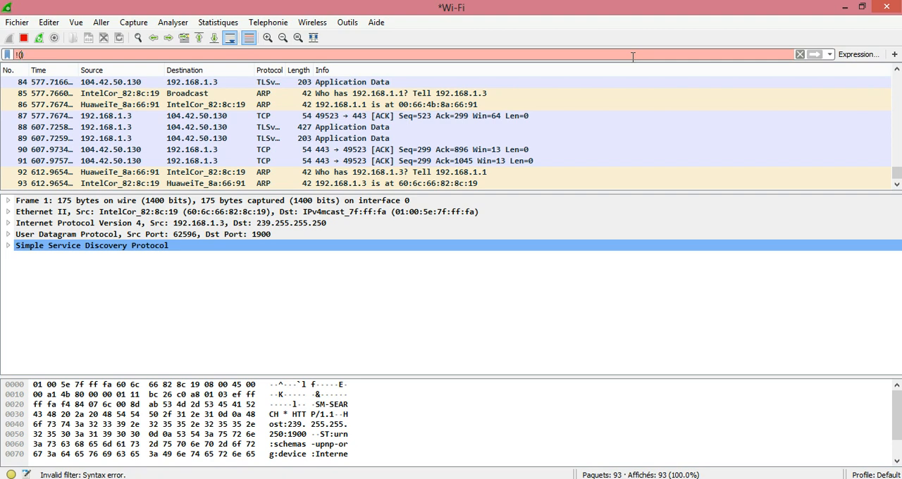
{"action": "type", "text": "ip."}
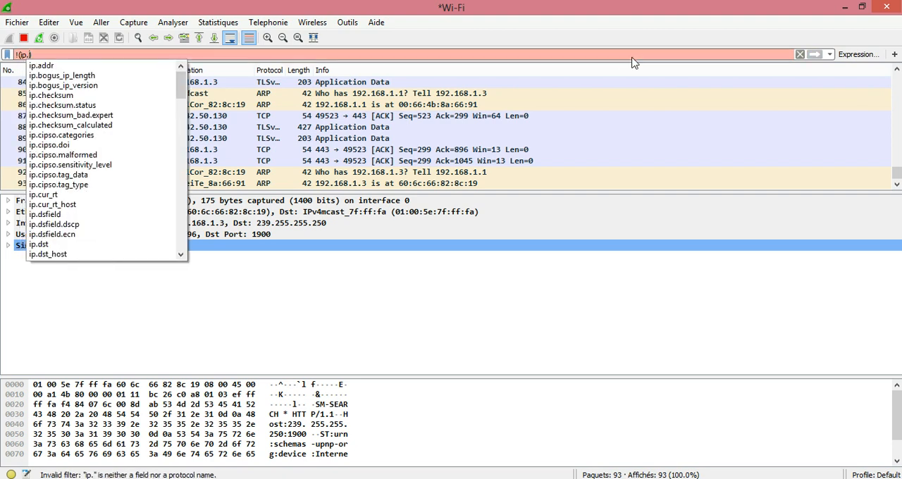
{"action": "type", "text": "addr)"}
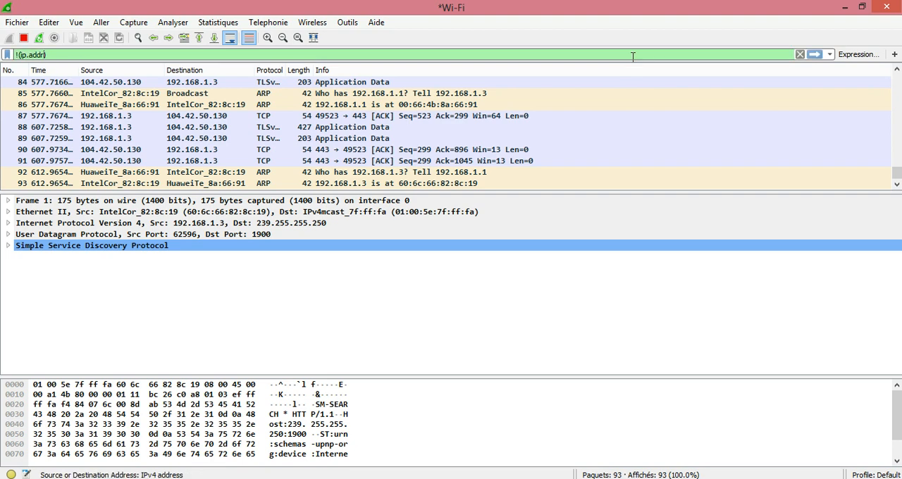
{"action": "type", "text": "=="}
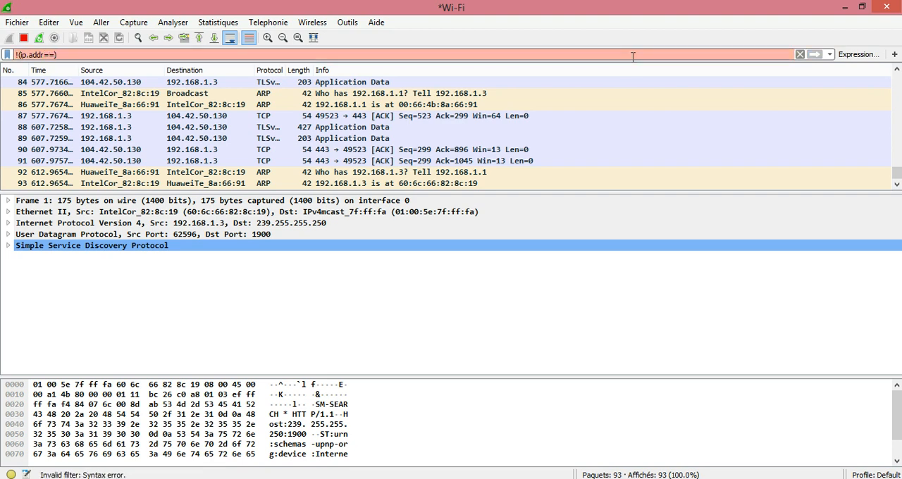
{"action": "type", "text": "192.1"}
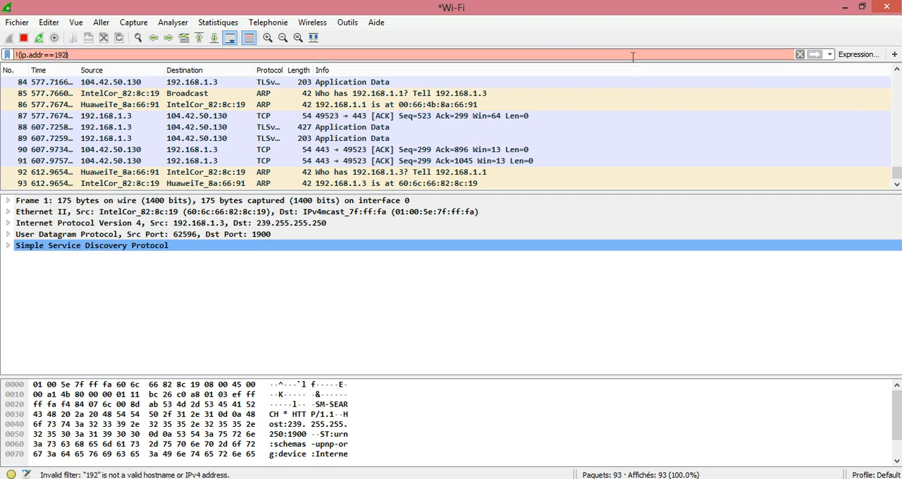
{"action": "type", "text": "68.1.1"}
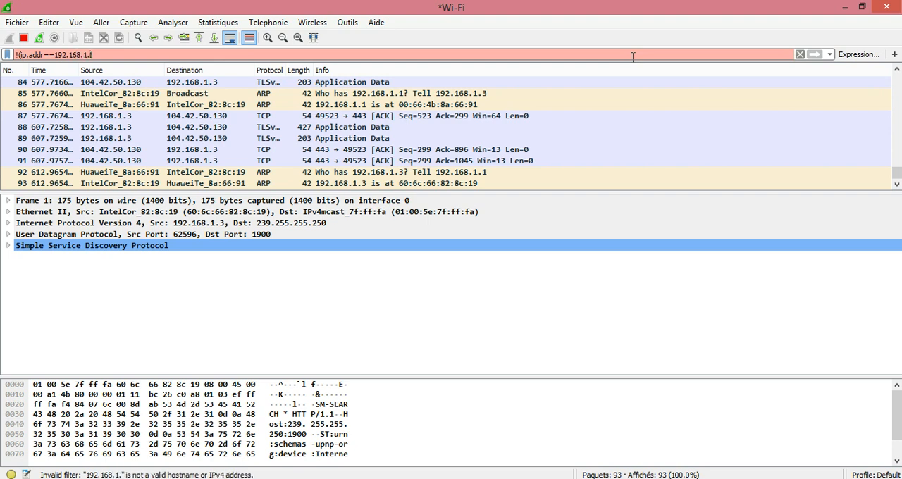
{"action": "key", "text": "Return"}
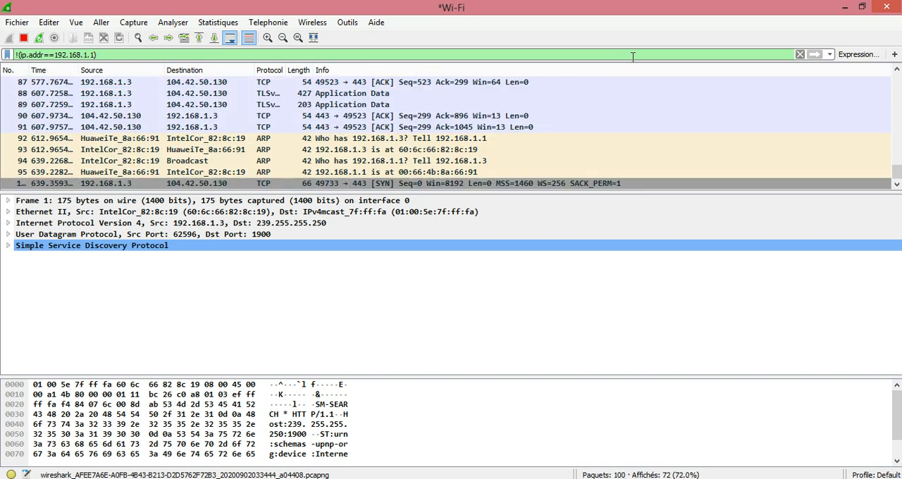
{"action": "left_click", "coordinate": [800, 55]}
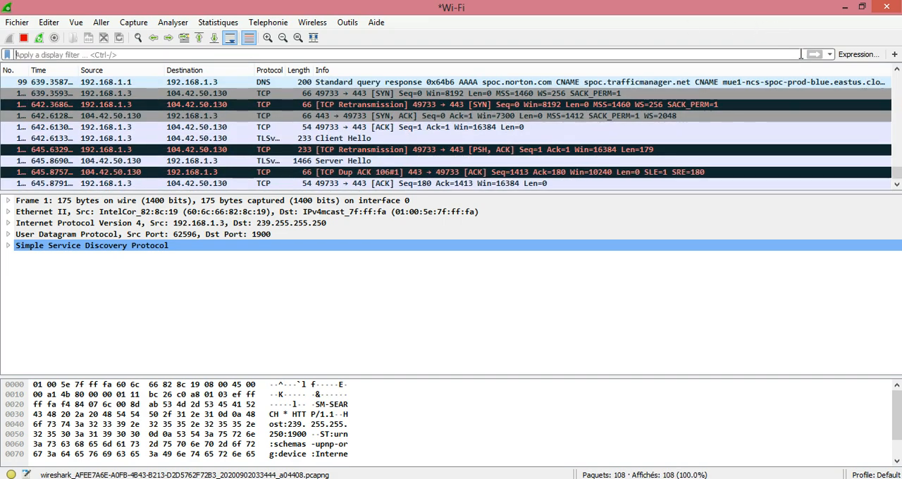
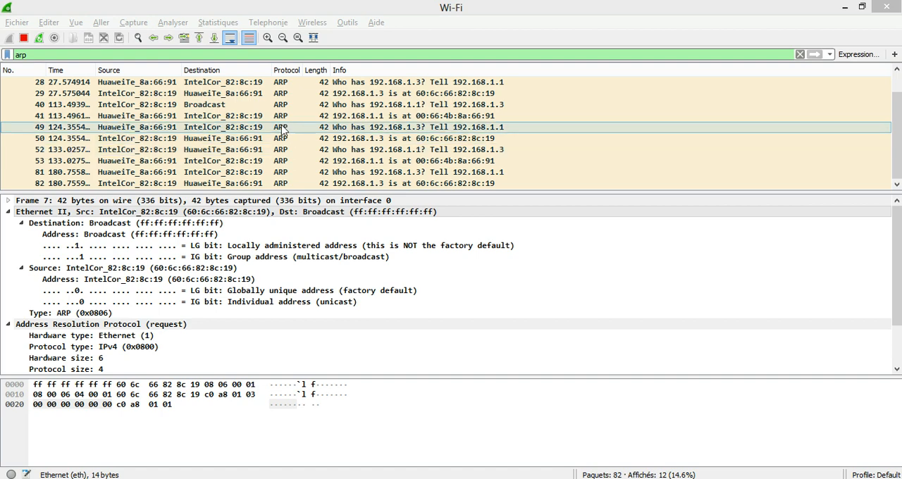
Step: Switch to the administrator command prompt and list the ARP table with arp -a
{"action": "left_click", "coordinate": [290, 478]}
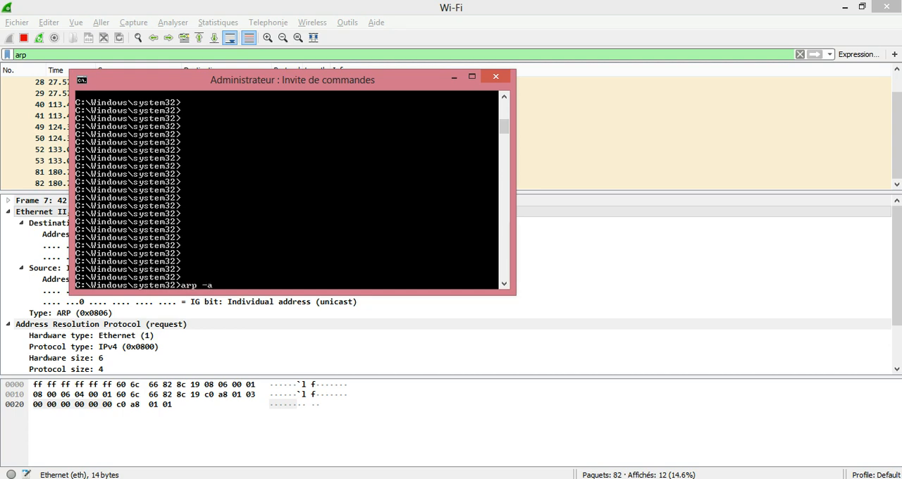
{"action": "type", "text": "arp -a"}
{"action": "key", "text": "Return"}
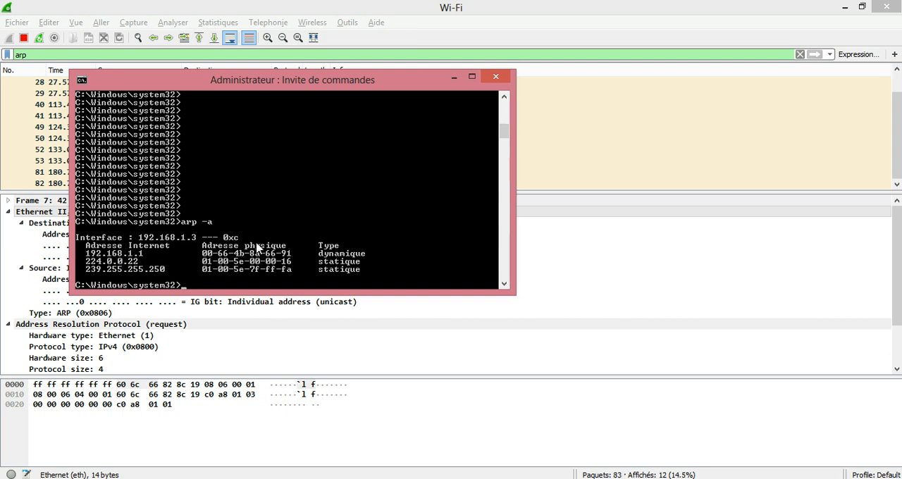
Step: Ping 192.168.1.2 from the command prompt and return to the Wireshark capture
{"action": "type", "text": "ping 192.168.1"}
{"action": "type", "text": ".2"}
{"action": "key", "text": "Return"}
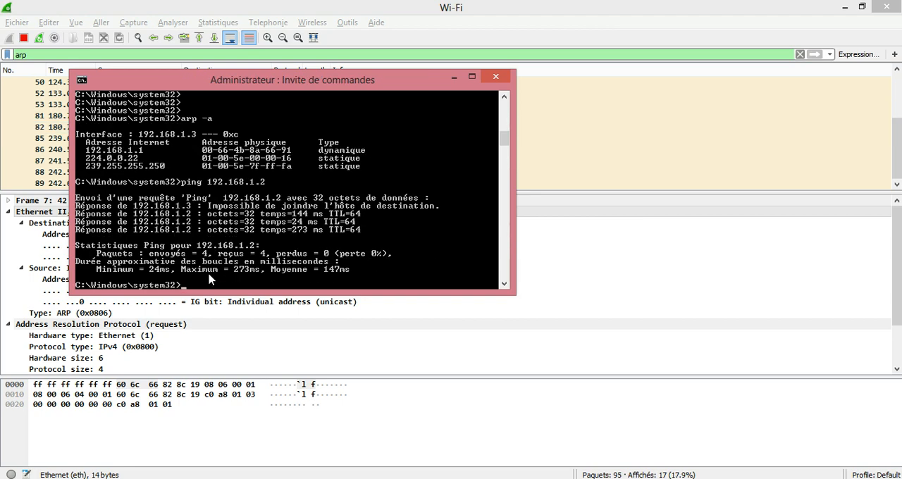
{"action": "left_click", "coordinate": [454, 76]}
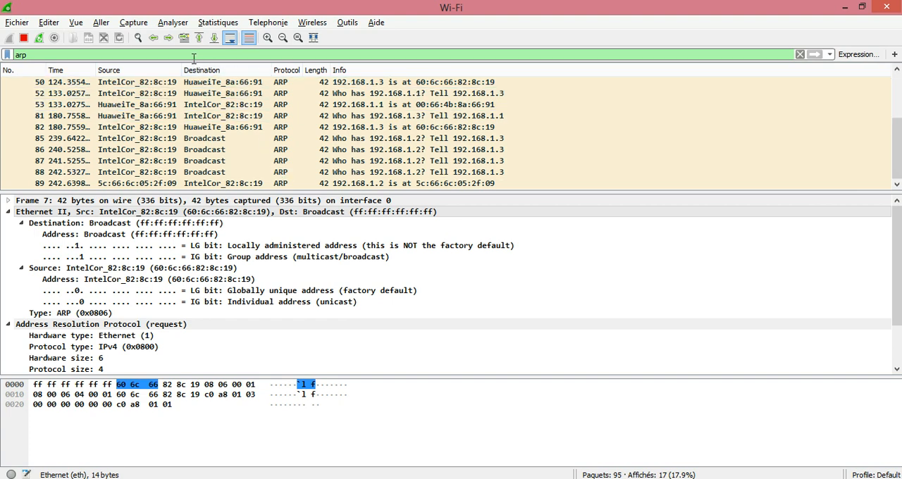
Step: Clear the arp display filter and choose the ARP/RARP field arp.dst.proto_ipv4 in the display filter expression builder
{"action": "left_click", "coordinate": [800, 54]}
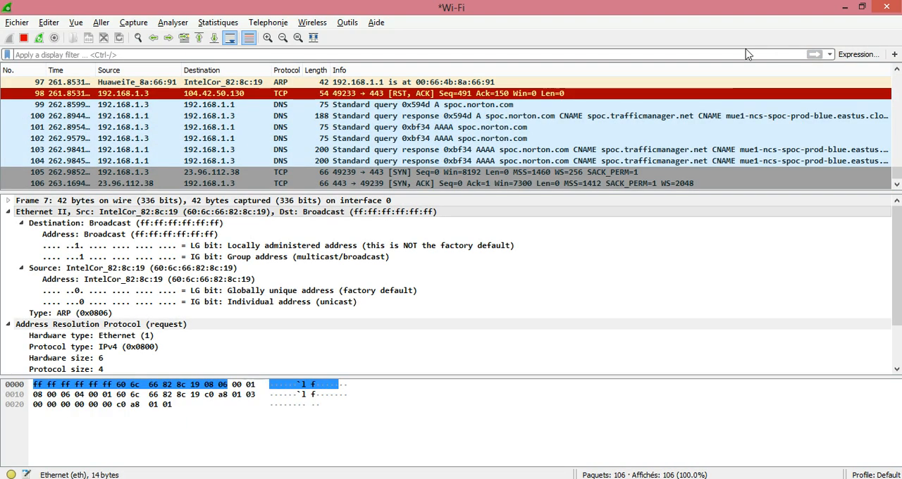
{"action": "left_click", "coordinate": [855, 55]}
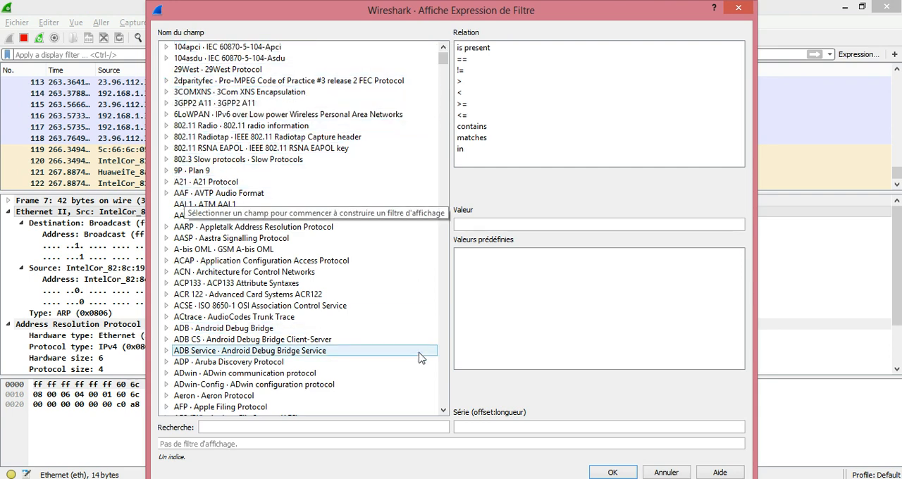
{"action": "left_click", "coordinate": [443, 410]}
{"action": "left_click", "coordinate": [443, 410]}
{"action": "left_click", "coordinate": [443, 410]}
{"action": "left_click", "coordinate": [443, 410]}
{"action": "left_click", "coordinate": [443, 410]}
{"action": "left_click_drag", "start_coordinate": [443, 410], "coordinate": [443, 410]}
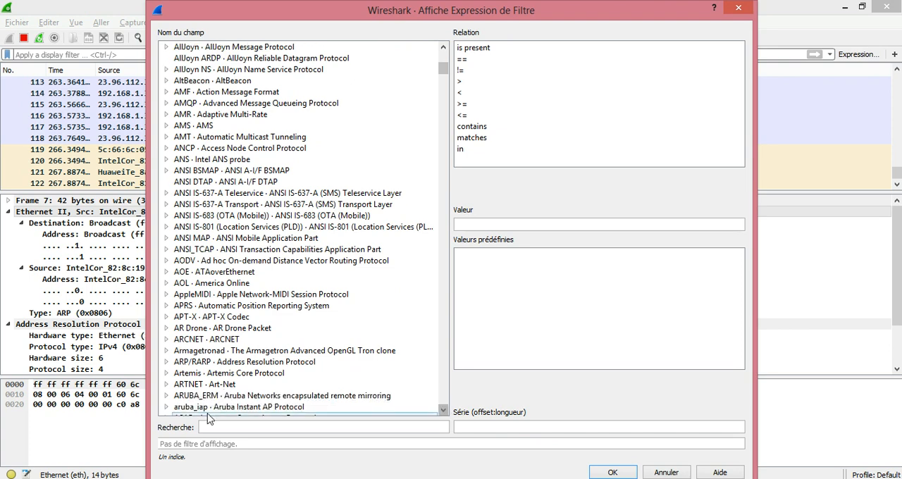
{"action": "left_click", "coordinate": [167, 362]}
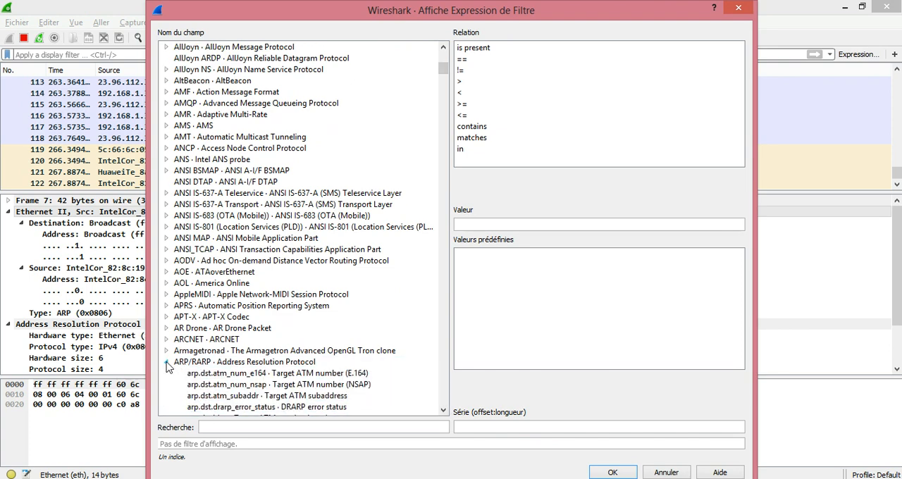
{"action": "left_click_drag", "start_coordinate": [444, 412], "coordinate": [444, 412]}
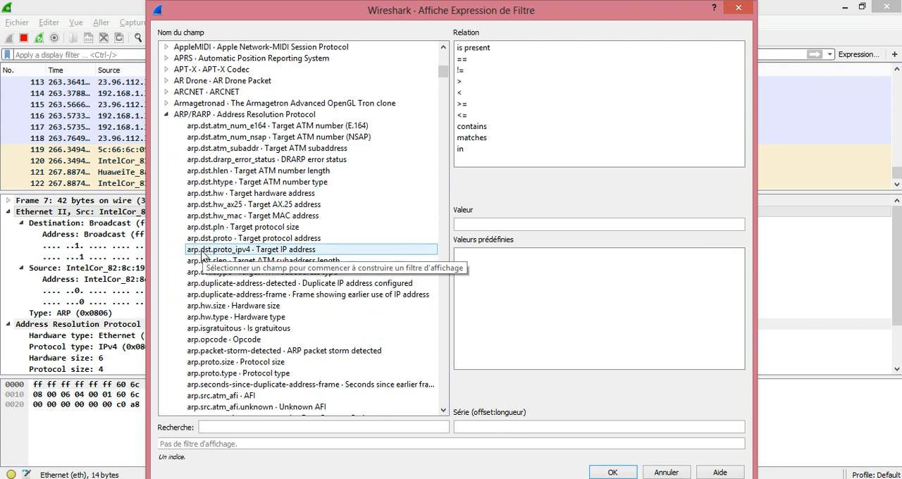
{"action": "left_click", "coordinate": [242, 250]}
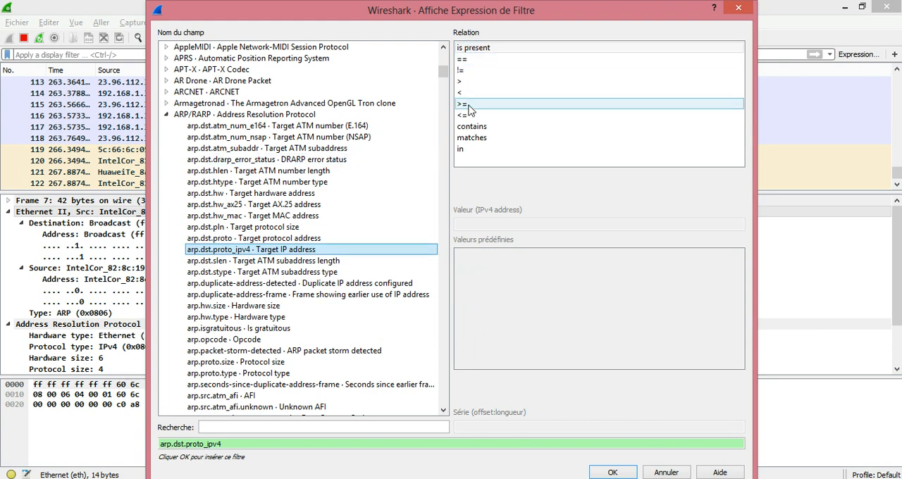
Step: Complete the expression as arp.dst.proto_ipv4 == 192.168.1.2, insert it as the display filter and apply it
{"action": "left_click", "coordinate": [465, 61]}
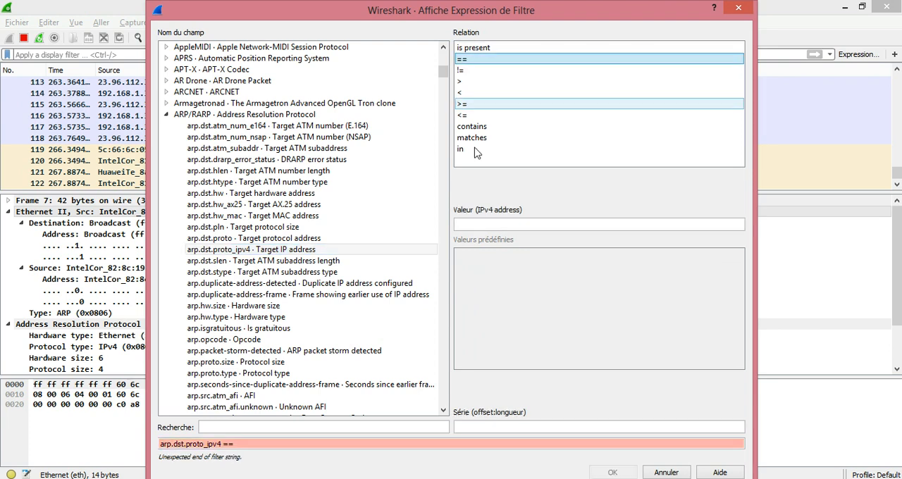
{"action": "left_click", "coordinate": [473, 224]}
{"action": "type", "text": "1"}
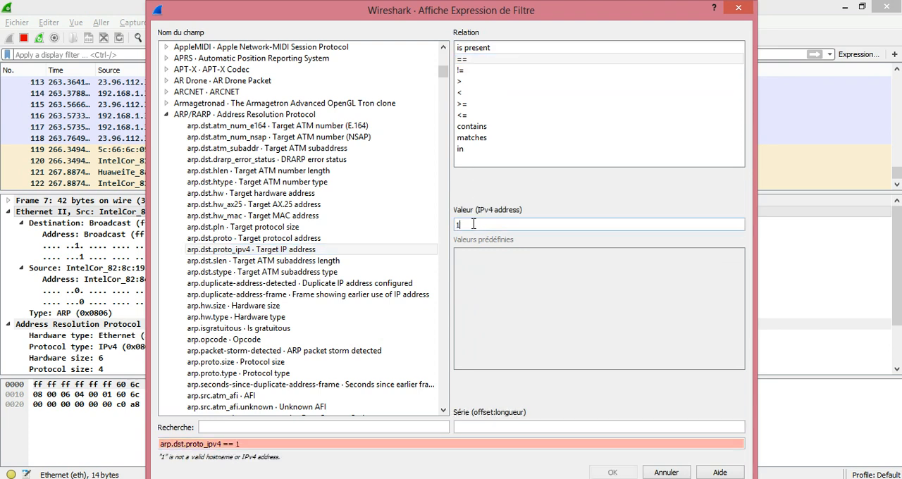
{"action": "type", "text": "92.168.1.2"}
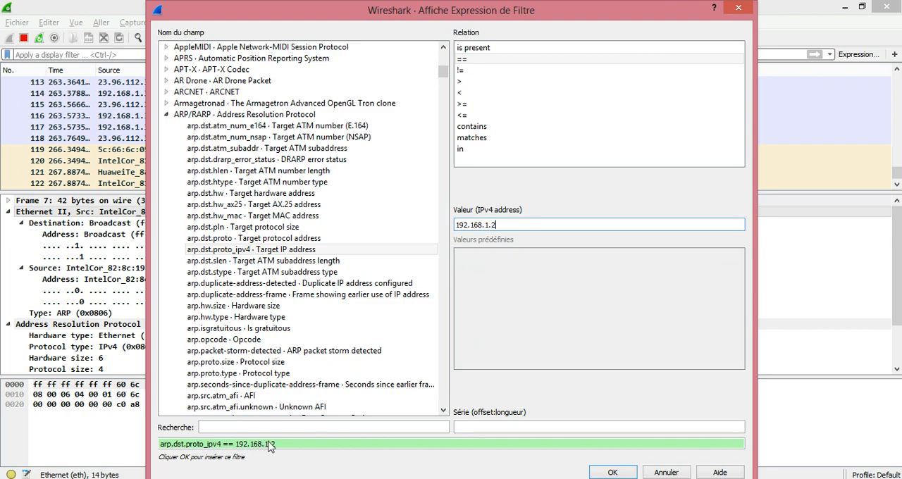
{"action": "left_click", "coordinate": [599, 472]}
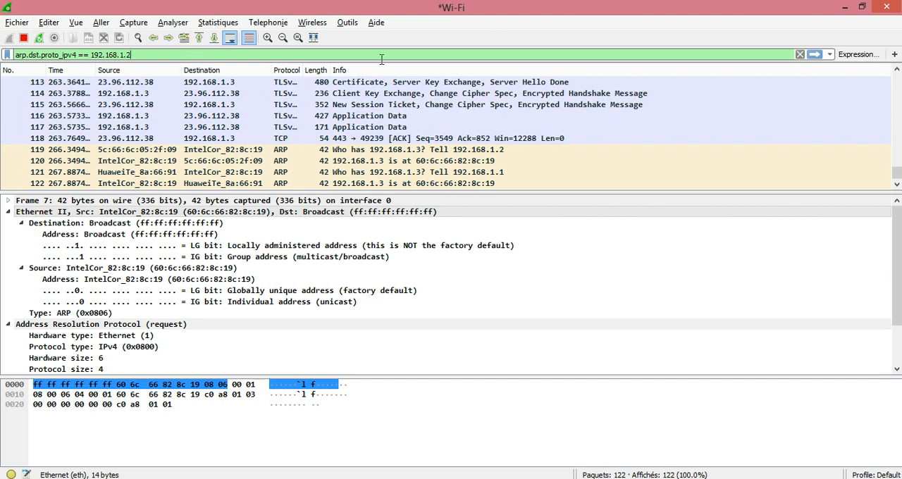
{"action": "left_click", "coordinate": [815, 54]}
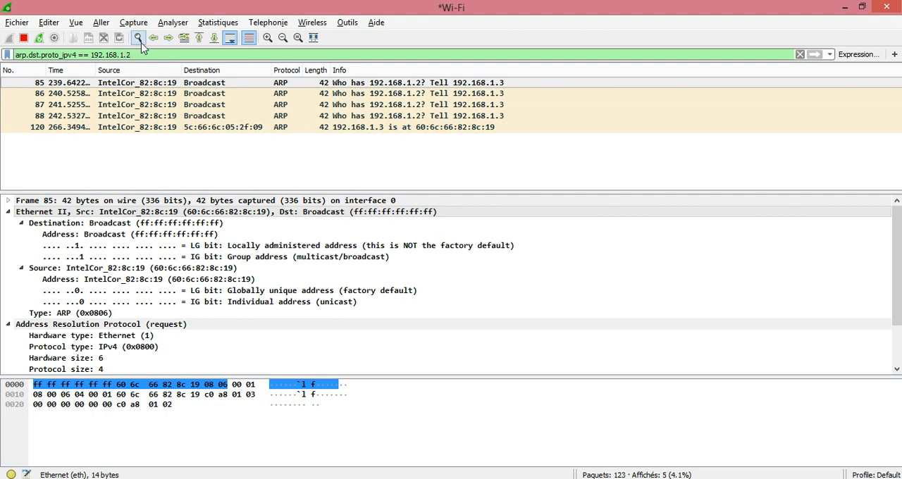
Step: Extend the display filter with or arp.src.proto_ipv4==192.168.1.2 and apply it to include ARP packets sent by that address
{"action": "type", "text": "or "}
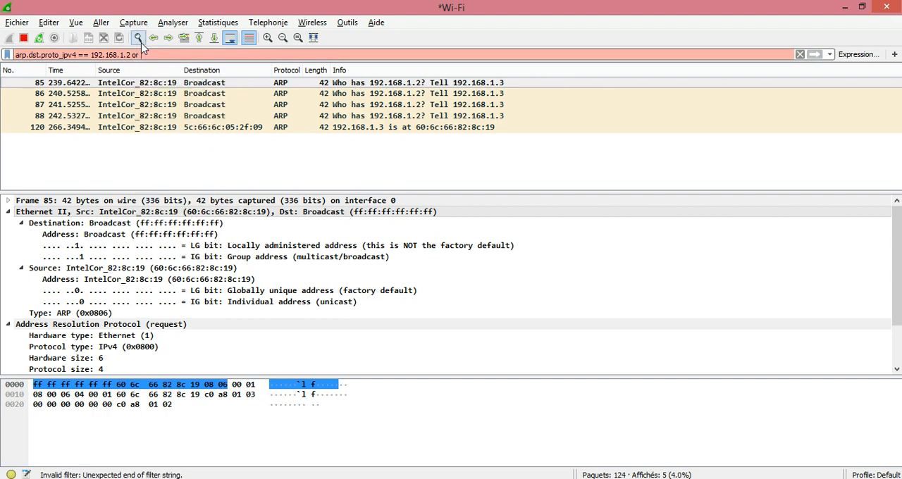
{"action": "type", "text": "arp"}
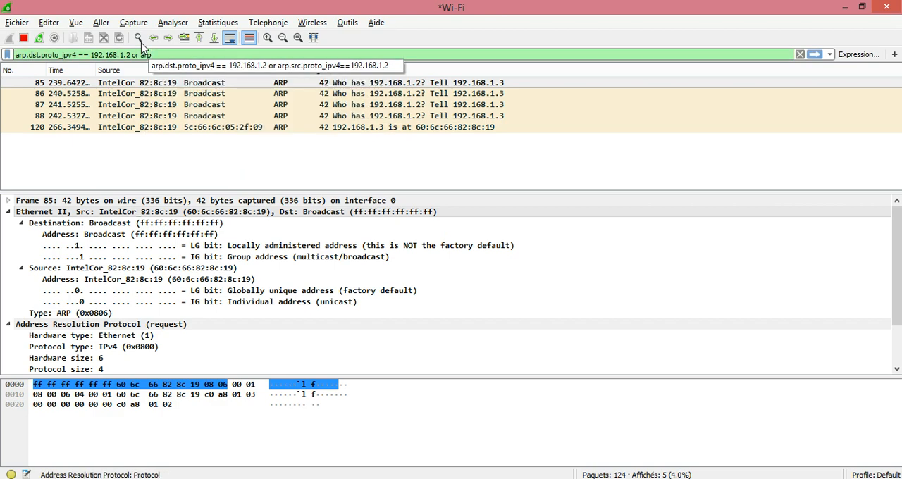
{"action": "type", "text": ".src."}
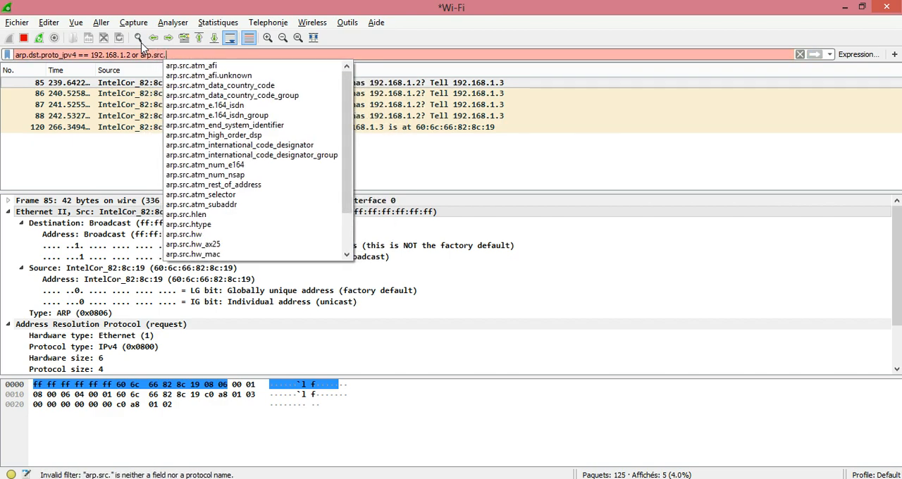
{"action": "type", "text": "proto"}
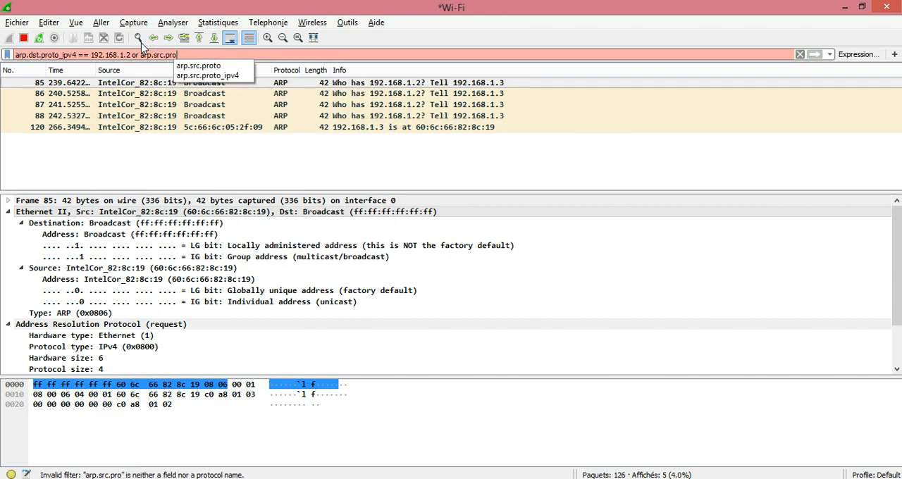
{"action": "type", "text": "_ipv"}
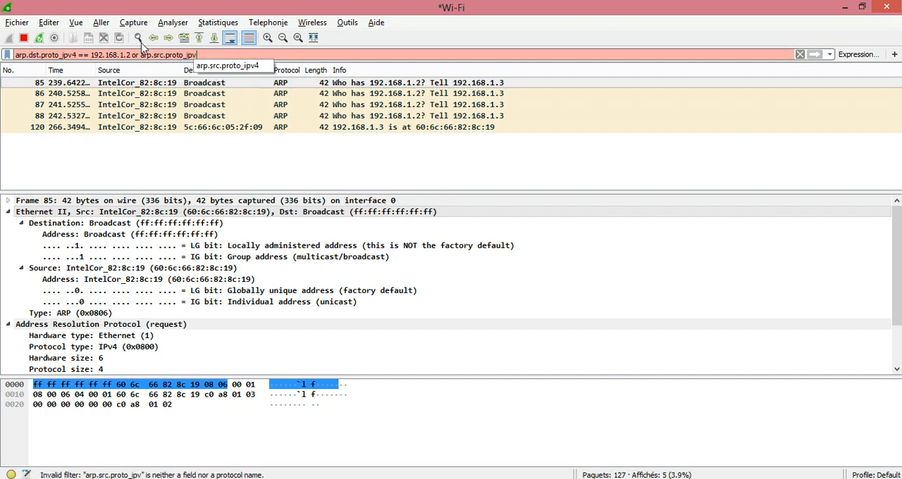
{"action": "type", "text": "4==192"}
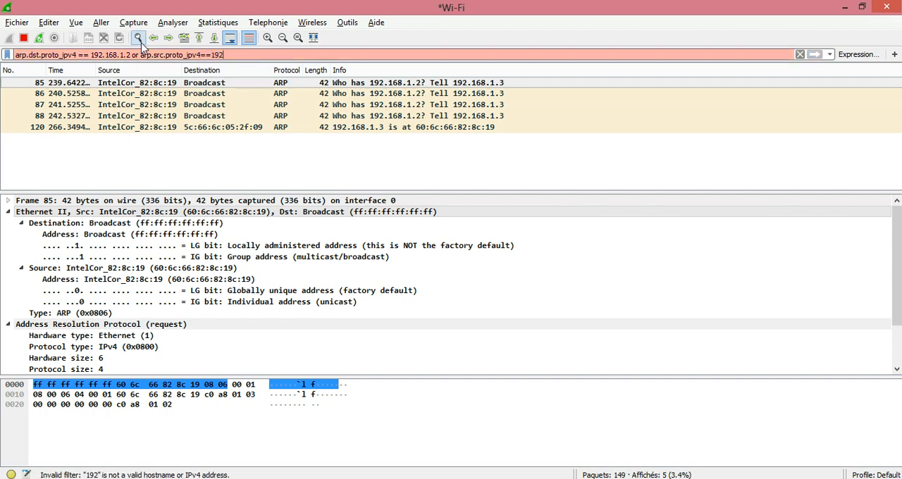
{"action": "type", "text": ".168.1."}
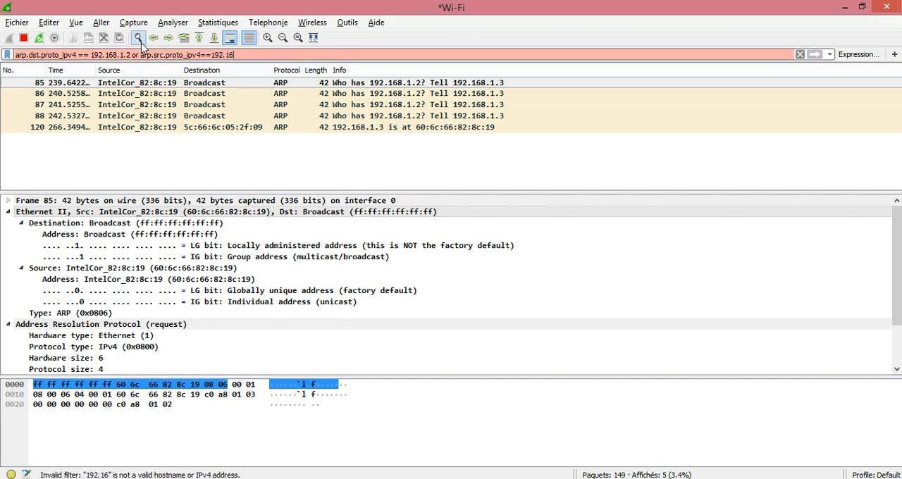
{"action": "type", "text": "2"}
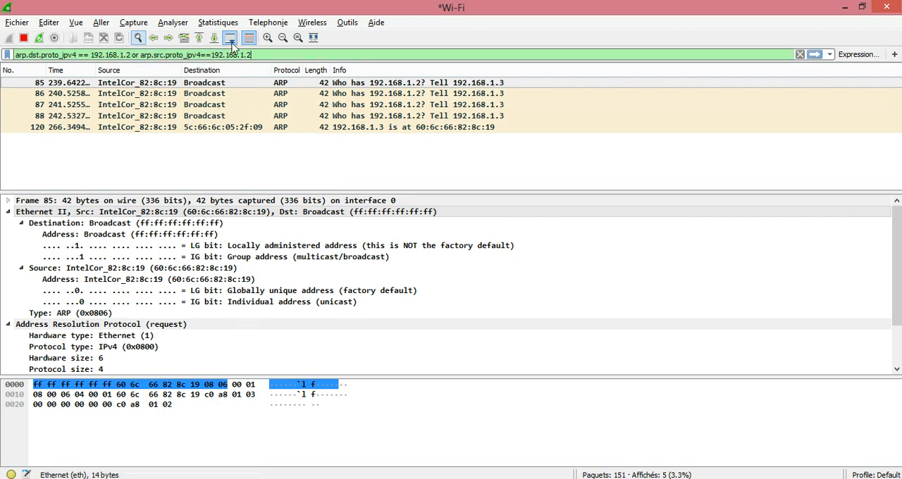
{"action": "left_click", "coordinate": [817, 55]}
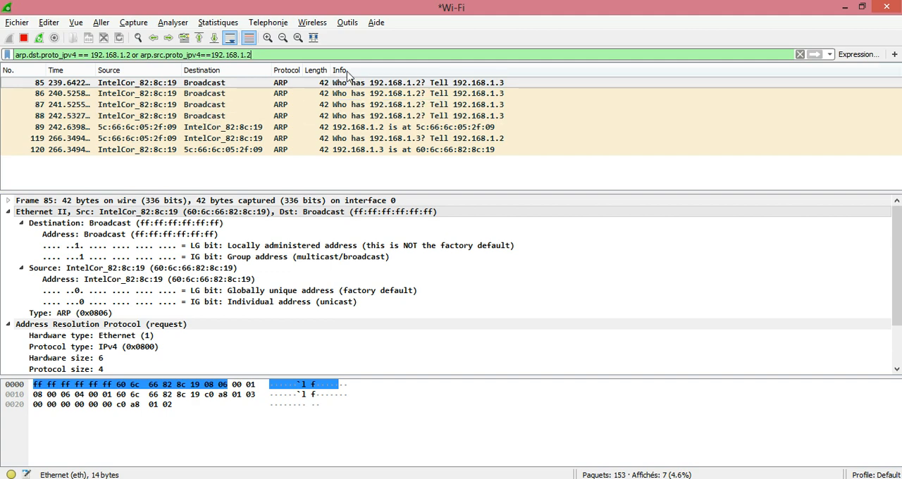
Step: Select the ARP reply in packet 89 and collapse its Ethernet II and Address Resolution Protocol details
{"action": "left_click", "coordinate": [360, 115]}
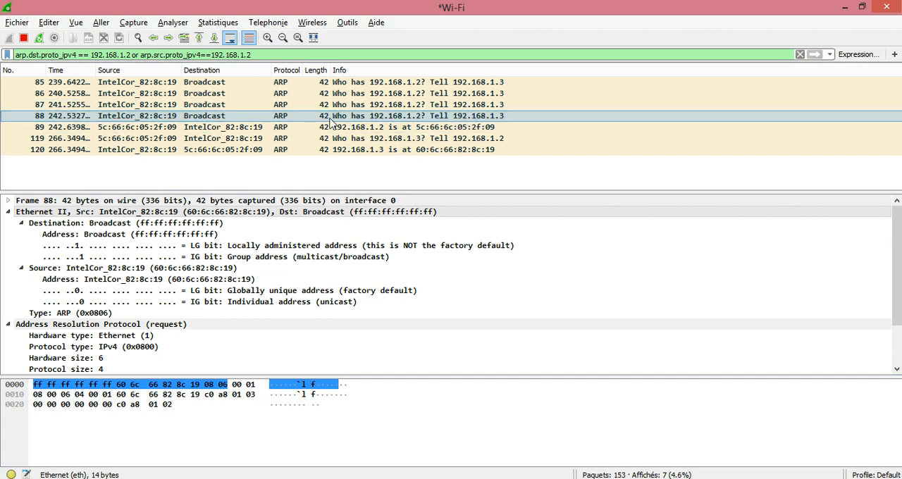
{"action": "left_click", "coordinate": [280, 131]}
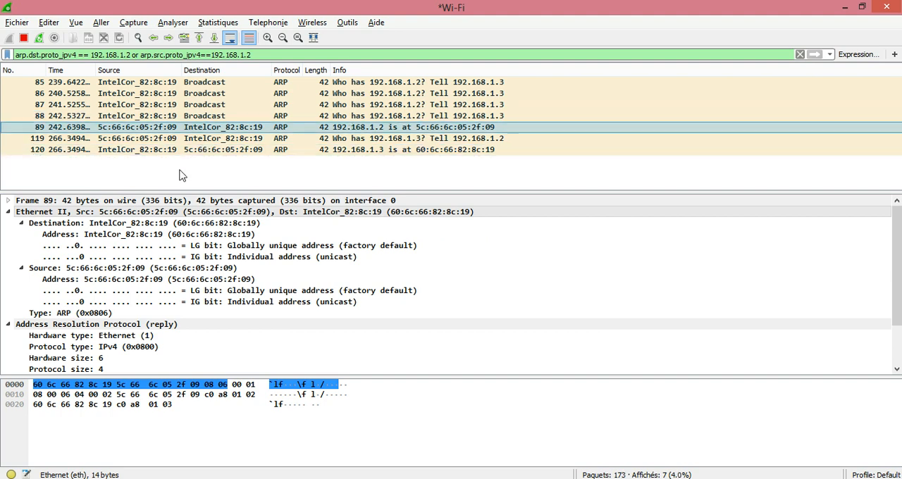
{"action": "left_click", "coordinate": [9, 211]}
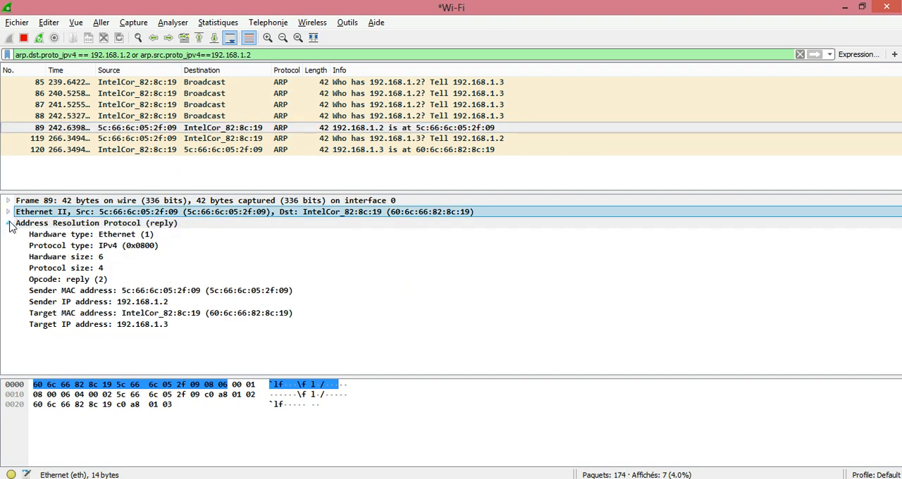
{"action": "left_click", "coordinate": [9, 223]}
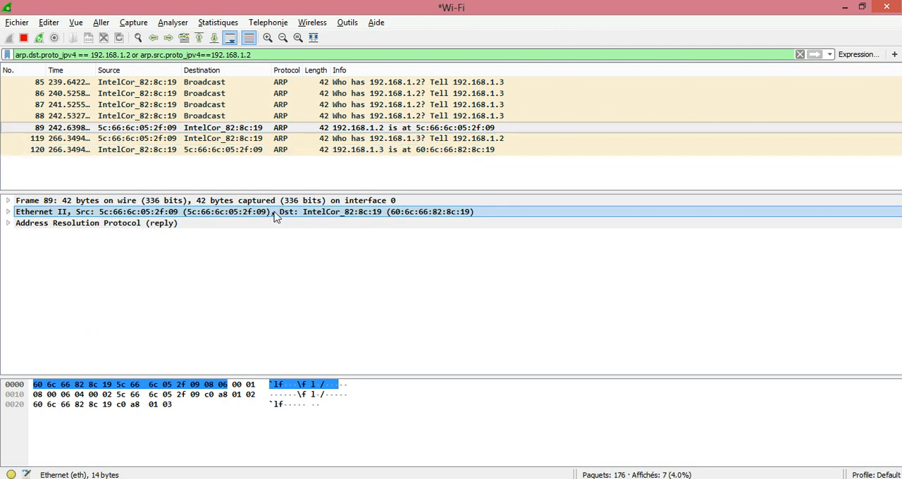
Step: Select the ARP request in packet 88, examine its Frame details including the encapsulation type, and collapse them again
{"action": "left_click", "coordinate": [296, 118]}
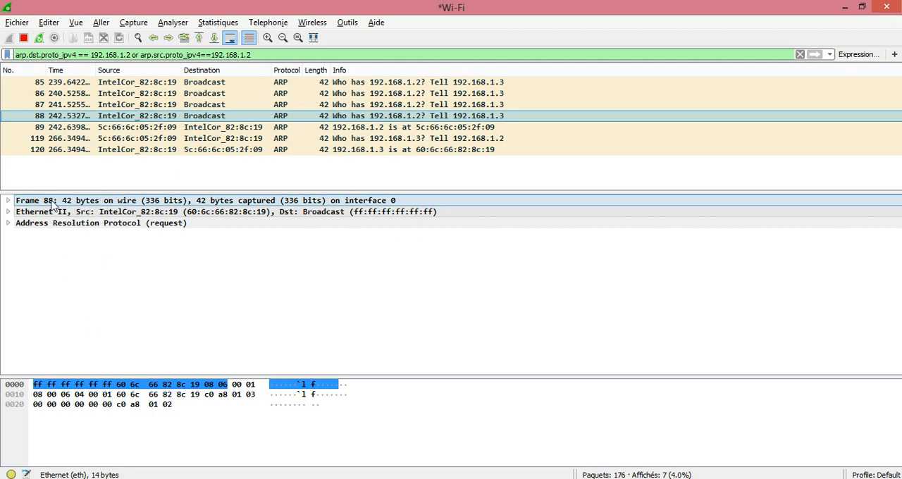
{"action": "left_click", "coordinate": [9, 201]}
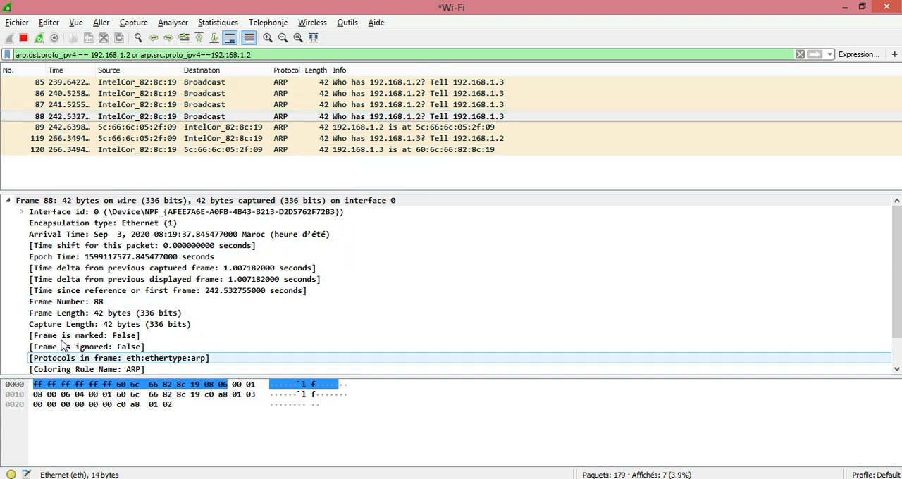
{"action": "left_click", "coordinate": [25, 224]}
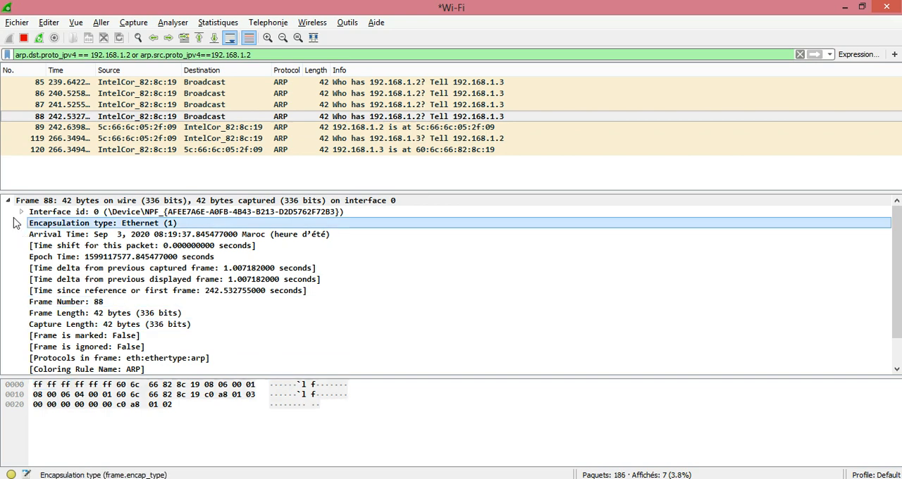
{"action": "left_click", "coordinate": [9, 201]}
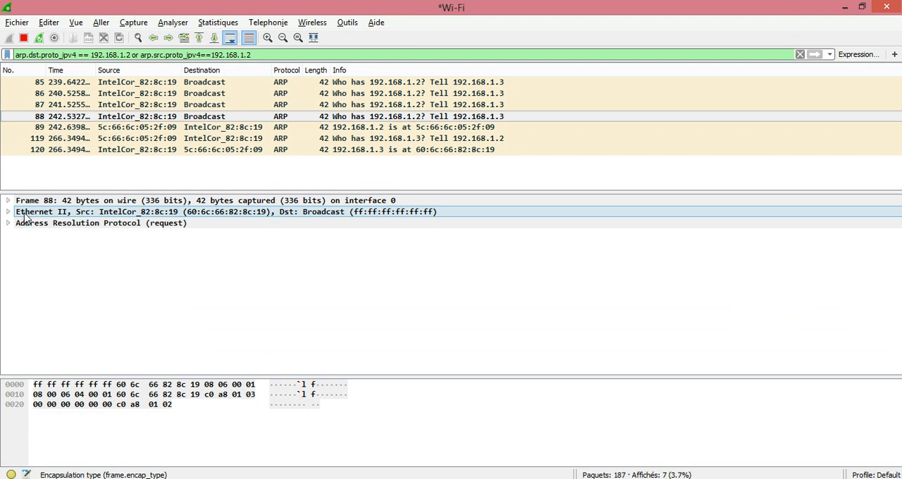
Step: Expand packet 88's Ethernet II layer to examine its addresses, and expand the Address Resolution Protocol layer
{"action": "left_click", "coordinate": [9, 212]}
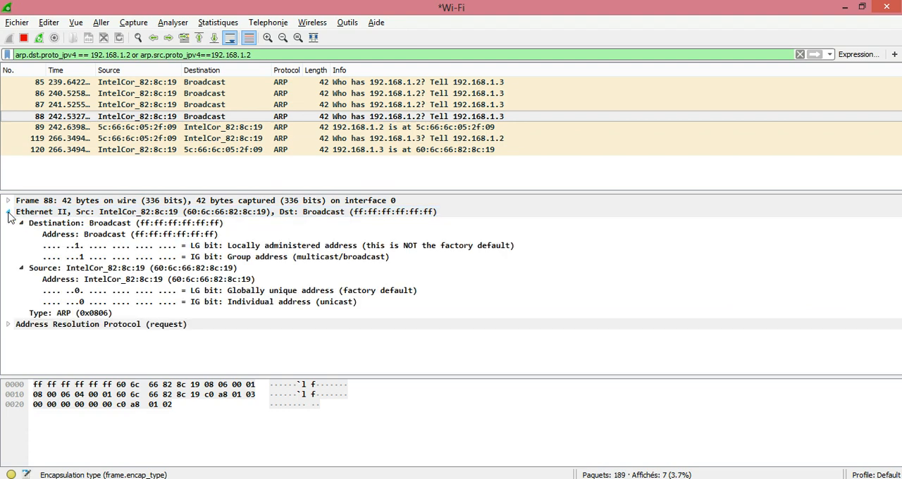
{"action": "left_click", "coordinate": [356, 217]}
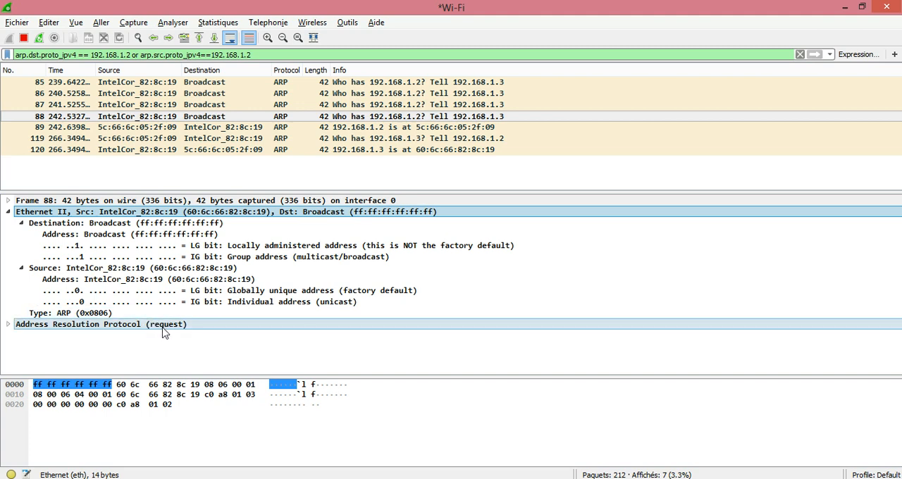
{"action": "left_click", "coordinate": [8, 326]}
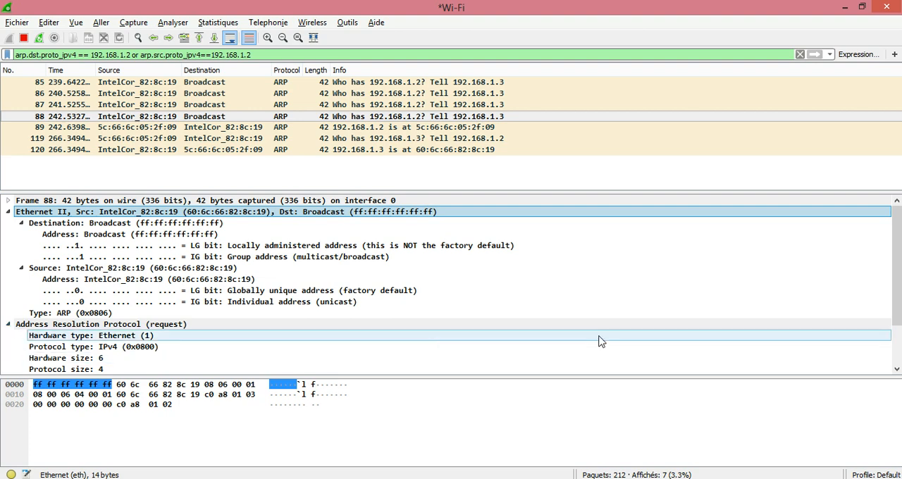
Step: Examine the opcode and the sender and target MAC and IP addresses in packet 88's ARP request
{"action": "left_click", "coordinate": [897, 370]}
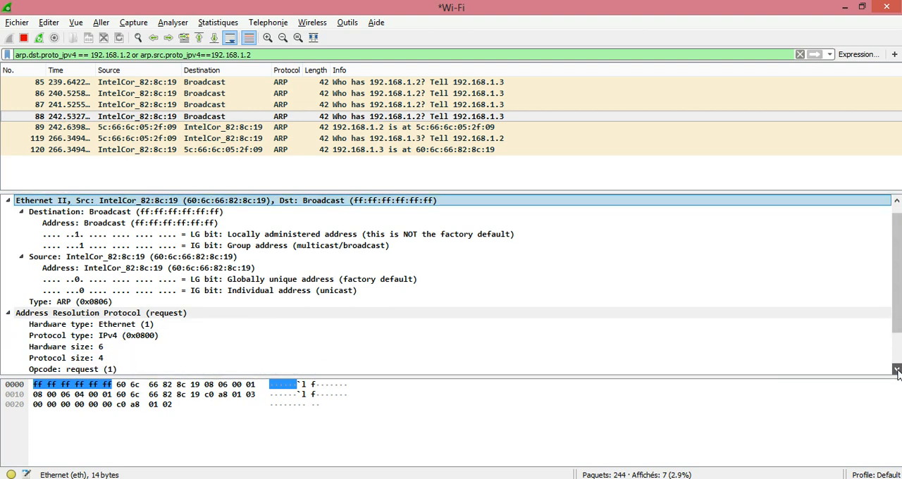
{"action": "left_click", "coordinate": [896, 369]}
{"action": "left_click", "coordinate": [897, 370]}
{"action": "left_click", "coordinate": [897, 370]}
{"action": "left_click", "coordinate": [896, 370]}
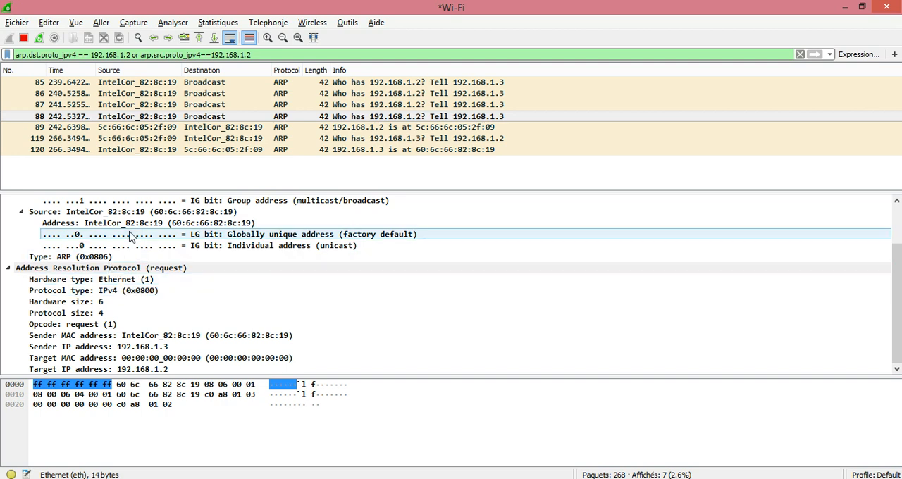
Step: Select the ARP reply in packet 89, examine its Ethernet II addresses and sender MAC address, and collapse its Address Resolution Protocol layer
{"action": "left_click", "coordinate": [290, 128]}
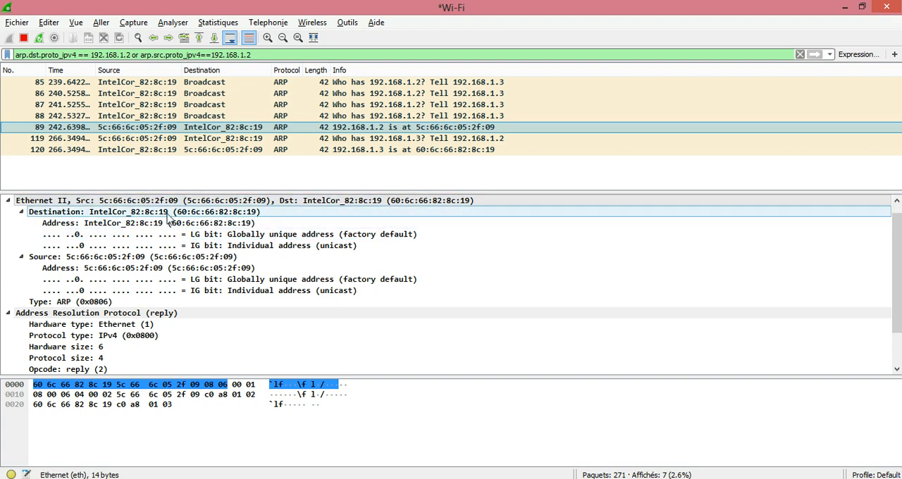
{"action": "left_click", "coordinate": [160, 204]}
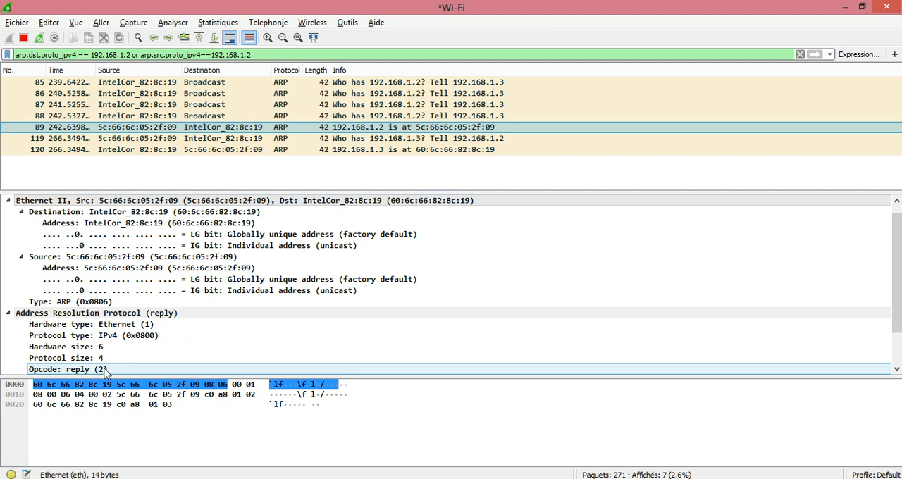
{"action": "left_click", "coordinate": [896, 369]}
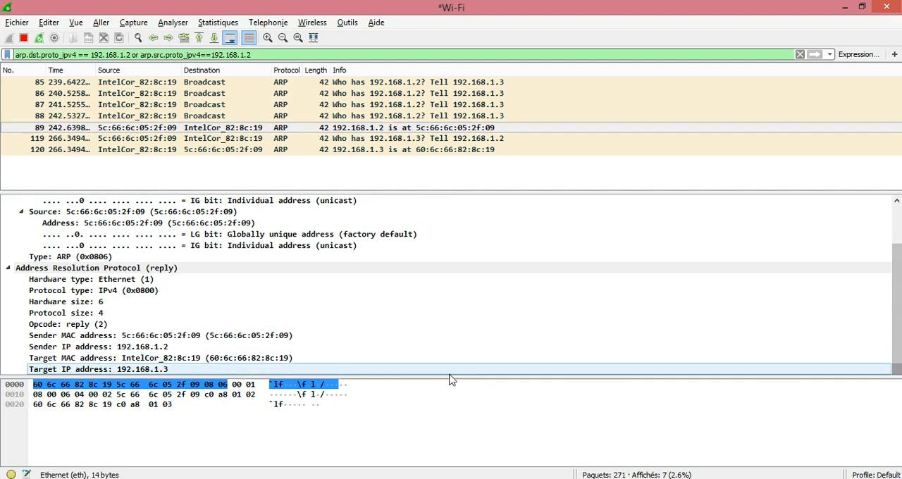
{"action": "left_click", "coordinate": [79, 341]}
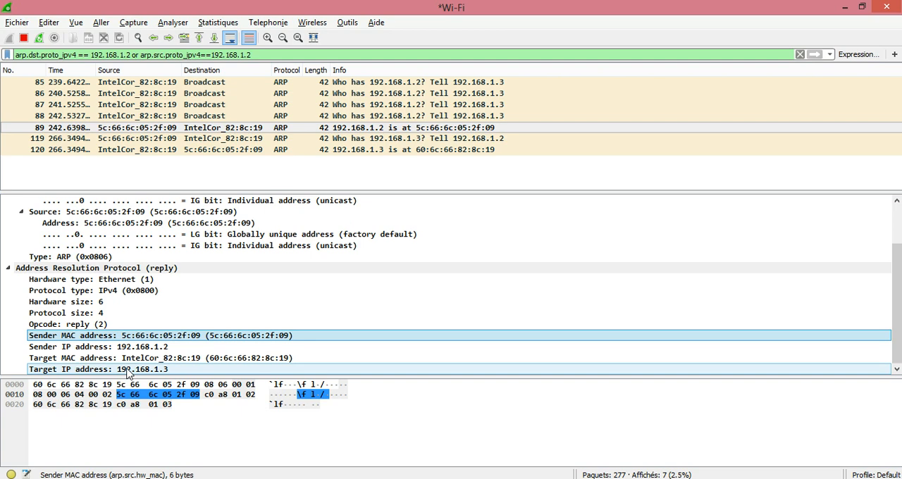
{"action": "left_click", "coordinate": [7, 269]}
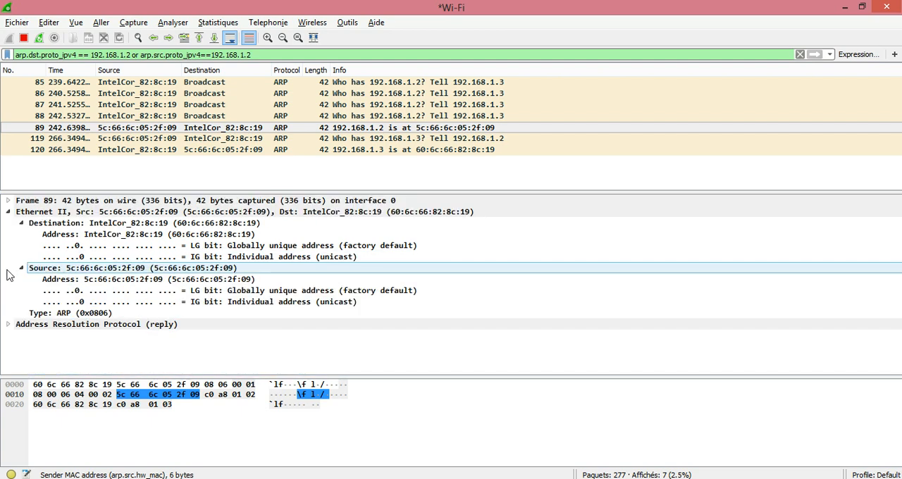